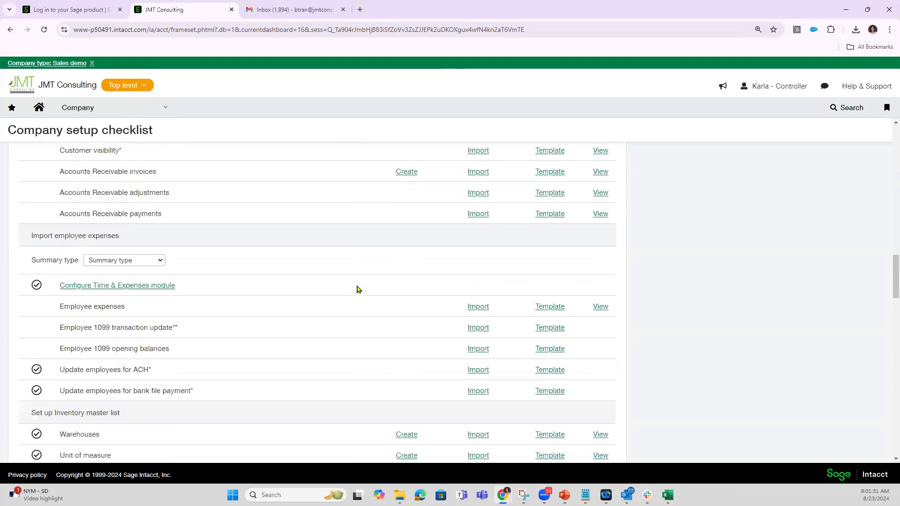
# Locate Accounts Payable bills in the company setup checklist and open its import template.
pyautogui.scroll(8, 357, 290)
pyautogui.scroll(5, 357, 289)
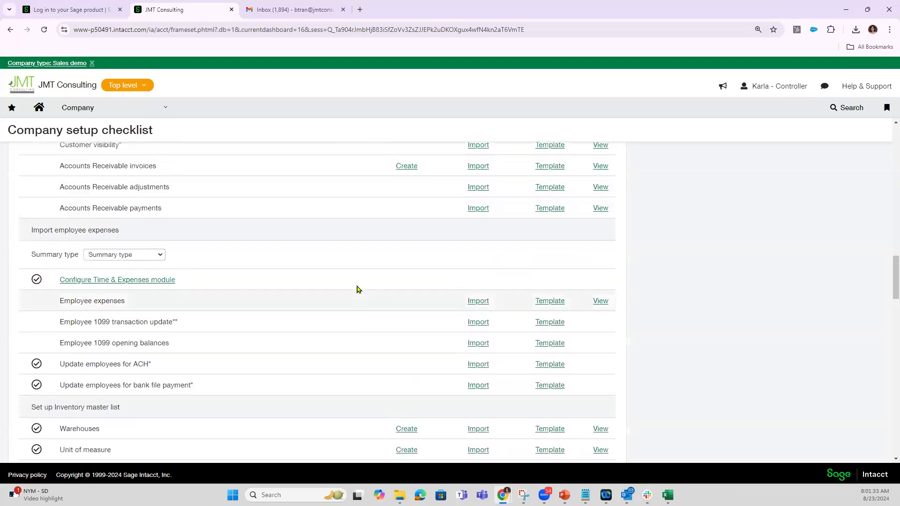
pyautogui.scroll(5, 357, 289)
pyautogui.scroll(-2, 357, 289)
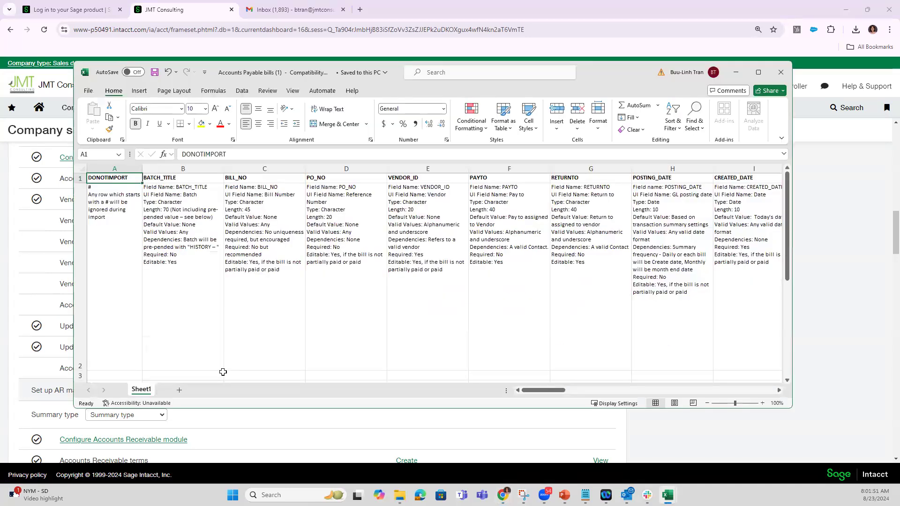
# Examine the column headers and field descriptions across the Accounts Payable bills template, including BILL_NO, PO_NO and VENDOR_ID.
pyautogui.hotkey('ctrl', 'Right')
pyautogui.press('Left')
pyautogui.press('Left')
pyautogui.press('Left')
pyautogui.press('Left')
pyautogui.press('Left')
pyautogui.press('Left')
pyautogui.press('Left')
pyautogui.press('Left')
pyautogui.press('Left')
pyautogui.press('Left')
pyautogui.press('Left')
pyautogui.press('Left')
pyautogui.press('Left')
pyautogui.press('Left')
pyautogui.press('Left')
pyautogui.press('Left')
pyautogui.press('Left')
pyautogui.press('Left')
pyautogui.press('Left')
pyautogui.press('Left')
pyautogui.press('Left')
pyautogui.press('Left')
pyautogui.press('Left')
pyautogui.press('Left')
pyautogui.press('Left')
pyautogui.press('Left')
pyautogui.press('Left')
pyautogui.press('Left')
pyautogui.press('Left')
pyautogui.press('Left')
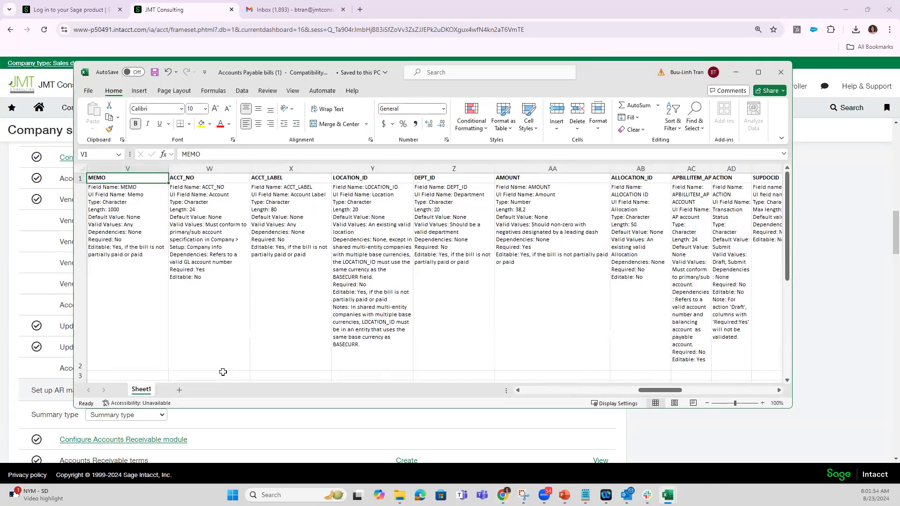
pyautogui.press('Left')
pyautogui.press('Left')
pyautogui.press('Left')
pyautogui.press('Left')
pyautogui.press('Left')
pyautogui.press('Left')
pyautogui.press('Left')
pyautogui.press('Left')
pyautogui.press('Left')
pyautogui.press('Left')
pyautogui.press('Left')
pyautogui.press('Left')
pyautogui.press('Left')
pyautogui.press('Left')
pyautogui.press('Left')
pyautogui.press('Left')
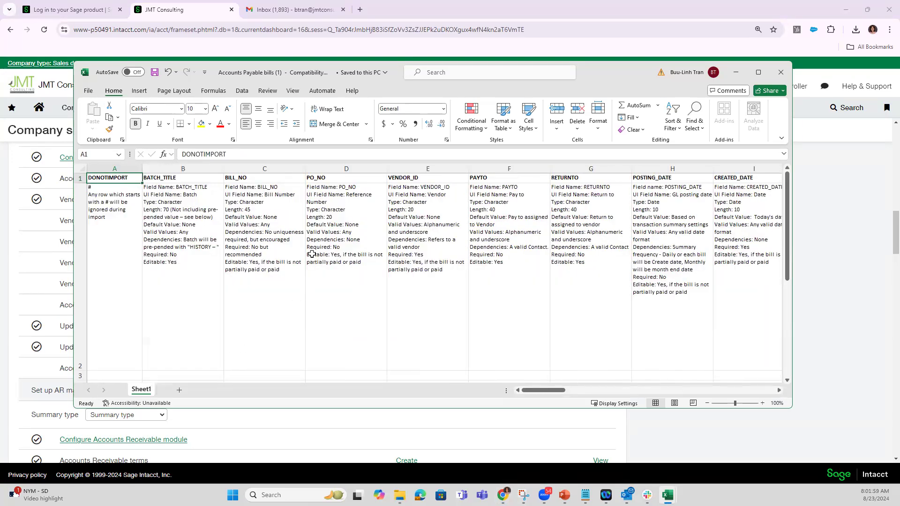
pyautogui.click(270, 244)
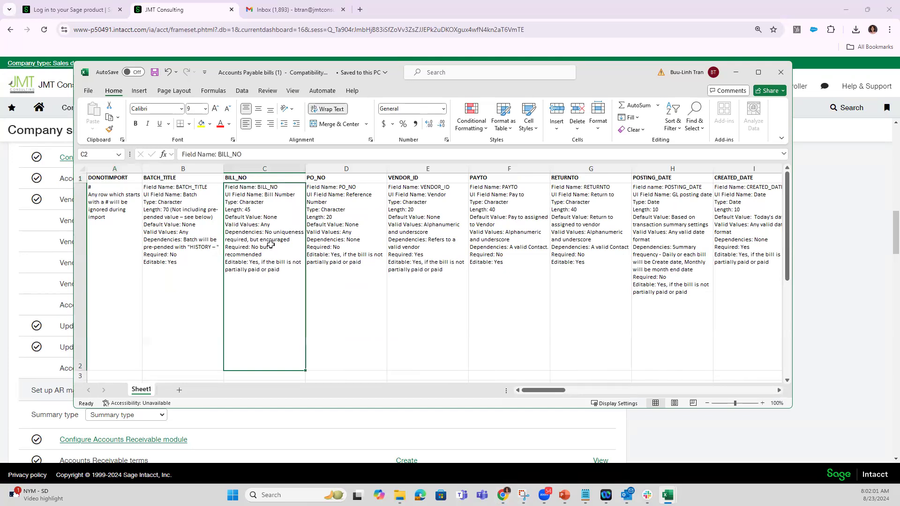
pyautogui.click(340, 237)
pyautogui.click(420, 227)
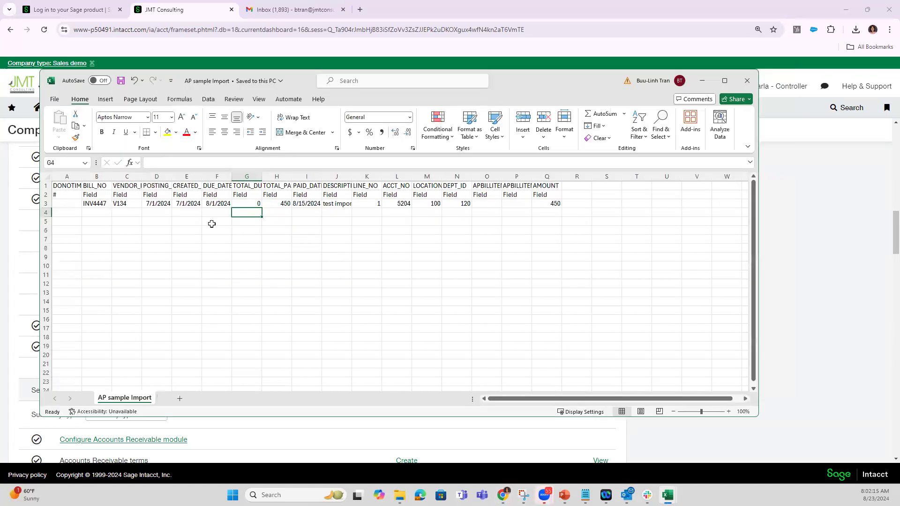
# Auto-fit columns B through Q in the AP sample Import sheet to their contents.
pyautogui.moveTo(92, 183); pyautogui.dragTo(561, 178)
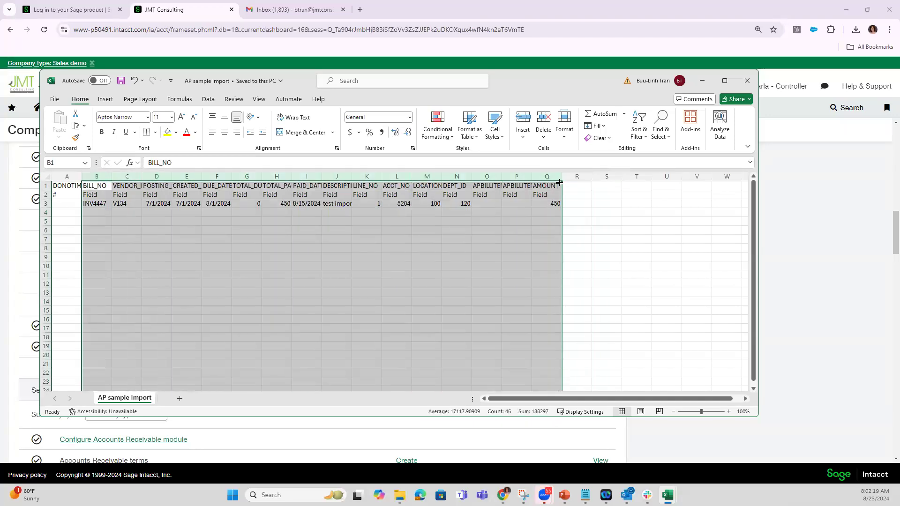
pyautogui.doubleClick(562, 177)
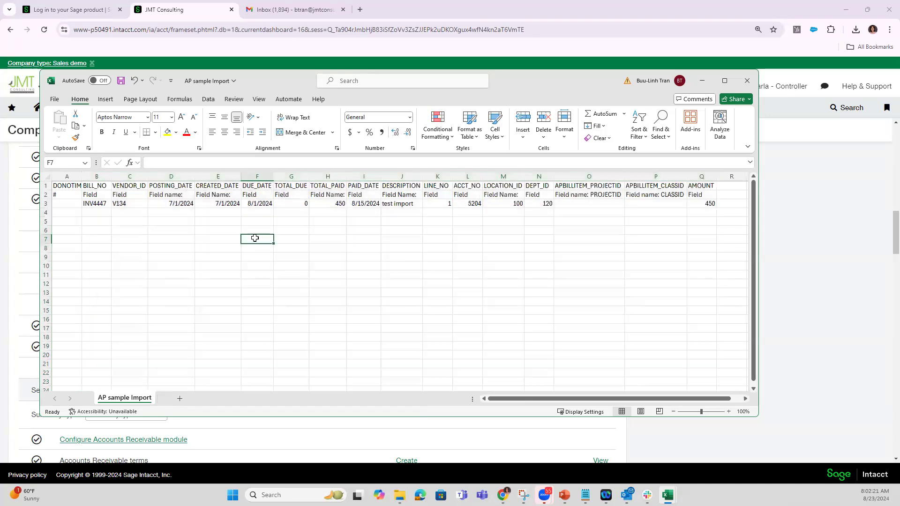
pyautogui.click(256, 238)
# Widen the BILL_NO and VENDOR_ID columns while checking their entries in row 3.
pyautogui.click(90, 206)
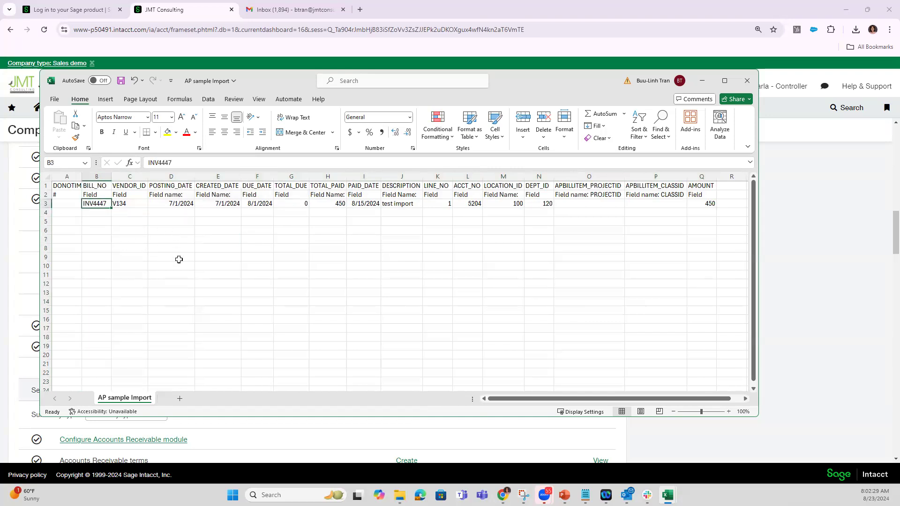
pyautogui.moveTo(111, 180); pyautogui.dragTo(131, 206)
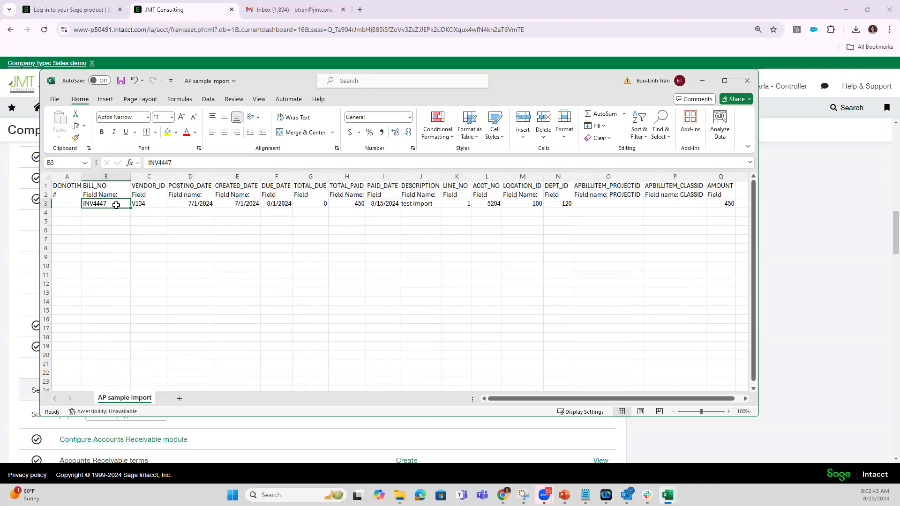
pyautogui.click(148, 204)
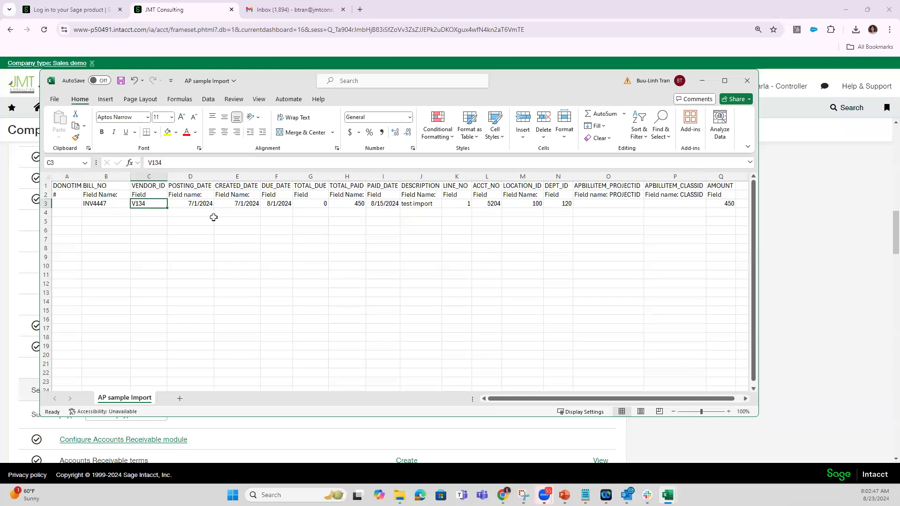
pyautogui.moveTo(168, 182); pyautogui.dragTo(189, 182)
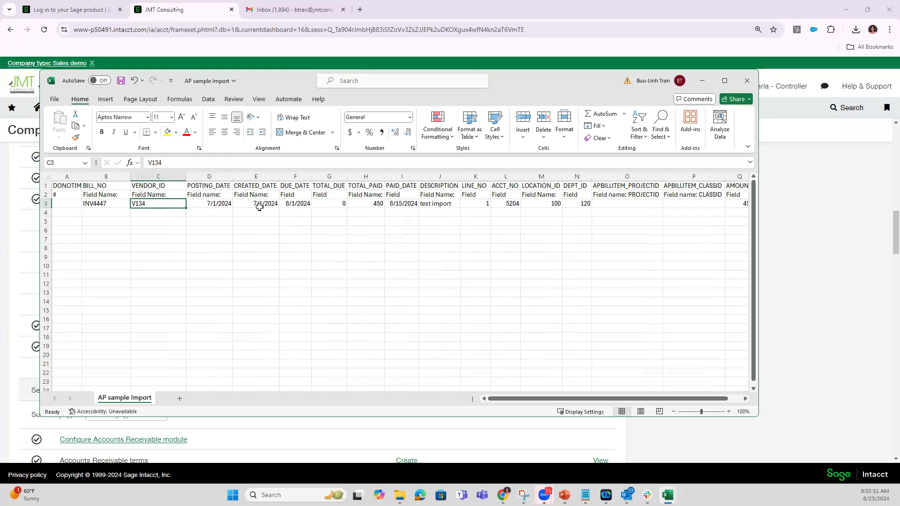
# Check the posting date, due date, total due and total paid entries in row 3, widening the DUE_DATE column.
pyautogui.click(204, 203)
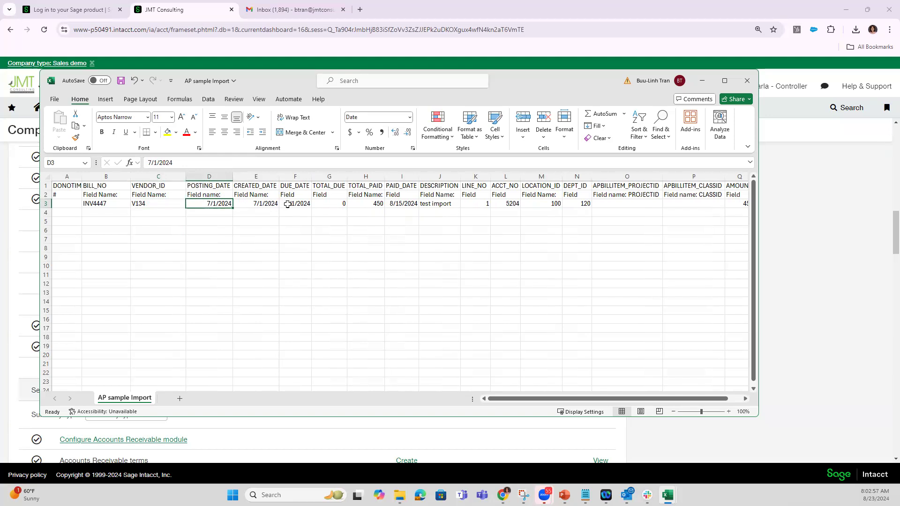
pyautogui.click(295, 203)
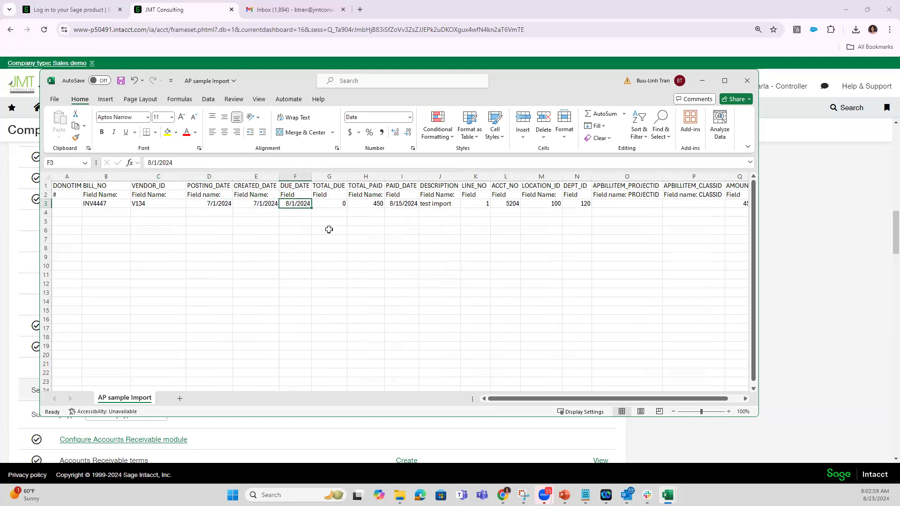
pyautogui.moveTo(312, 176); pyautogui.dragTo(330, 176)
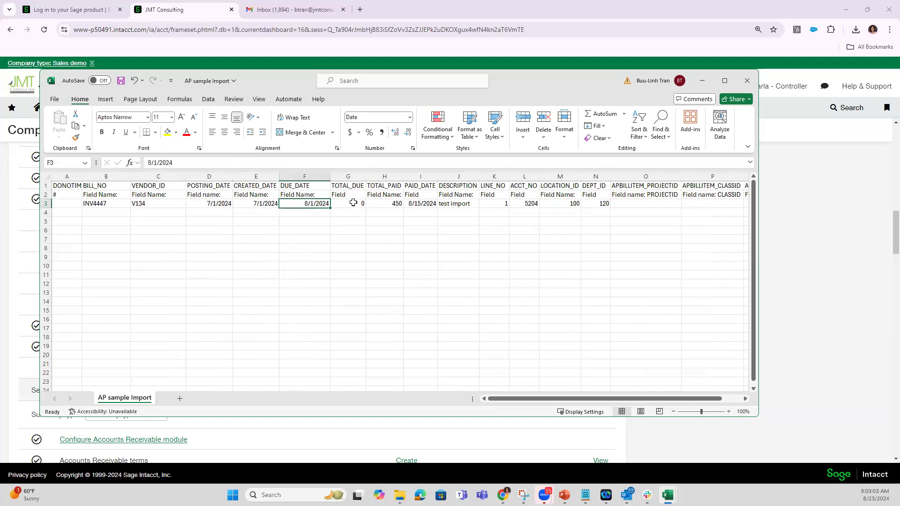
pyautogui.click(353, 203)
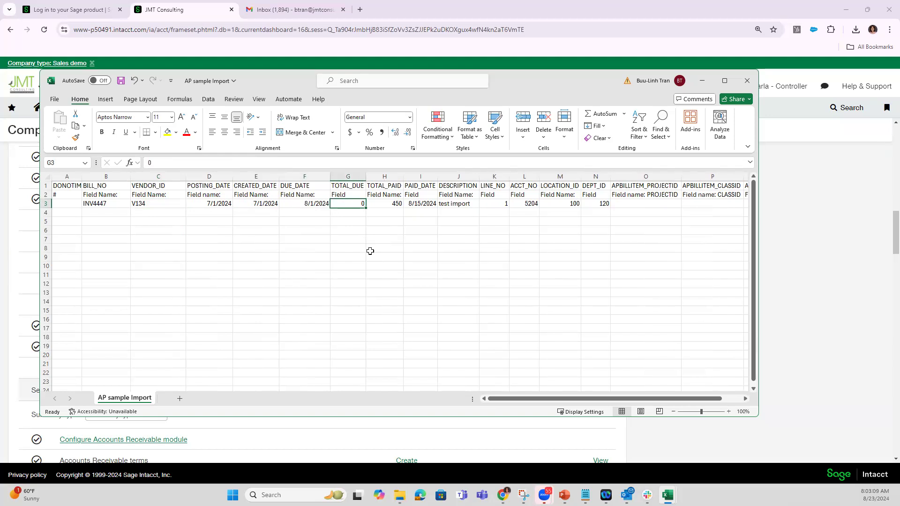
pyautogui.click(386, 203)
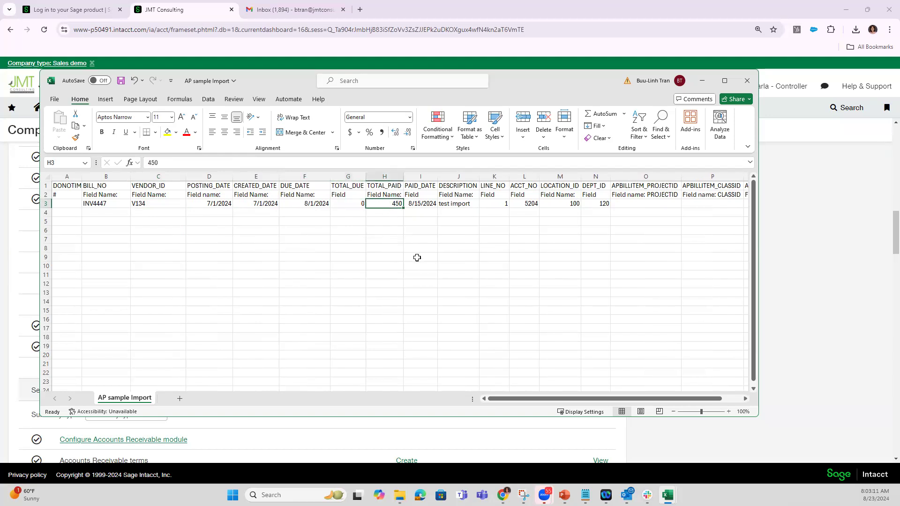
# Widen the PAID_DATE and DESCRIPTION columns and check the row 3 entries through LINE_NO and ACCT_NO.
pyautogui.moveTo(437, 180); pyautogui.dragTo(464, 184)
pyautogui.click(440, 203)
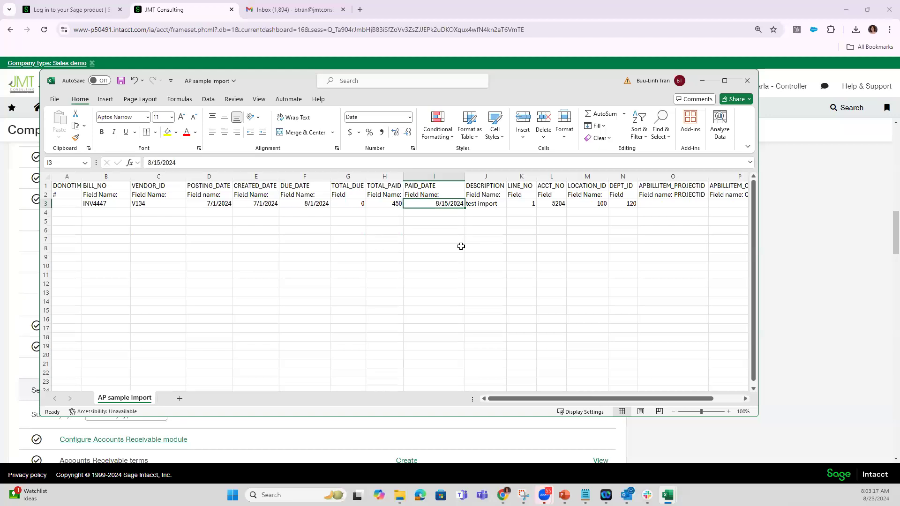
pyautogui.click(490, 204)
pyautogui.moveTo(506, 181); pyautogui.dragTo(547, 185)
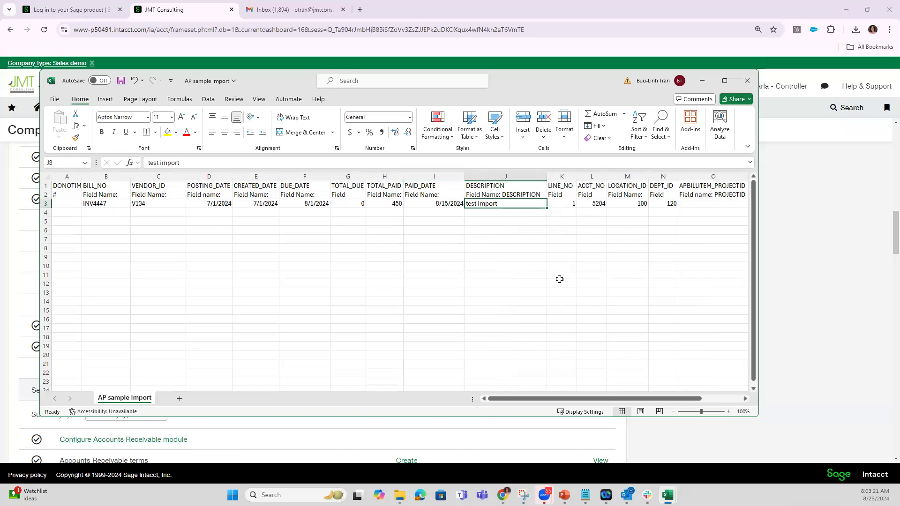
pyautogui.press('Right')
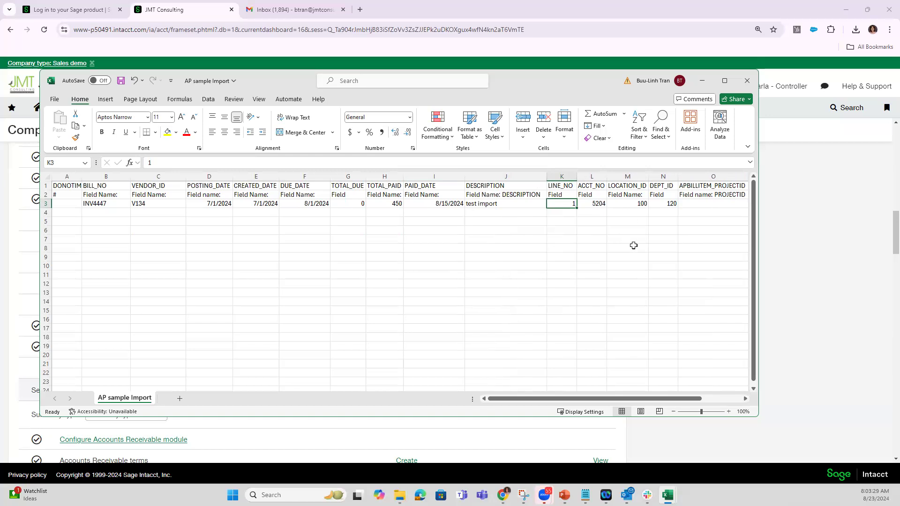
pyautogui.click(591, 204)
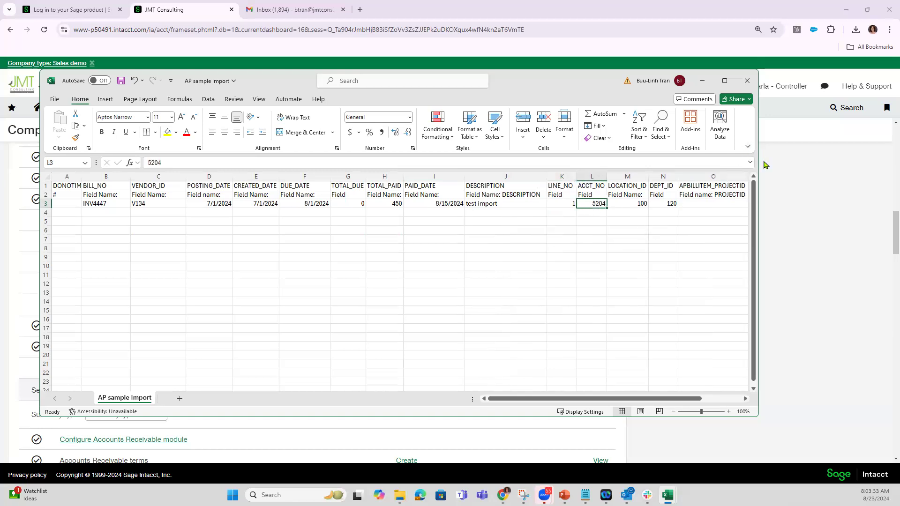
# Widen the workbook window and examine the location, department, project, class and amount fields of the sample bill.
pyautogui.moveTo(759, 162); pyautogui.dragTo(897, 162)
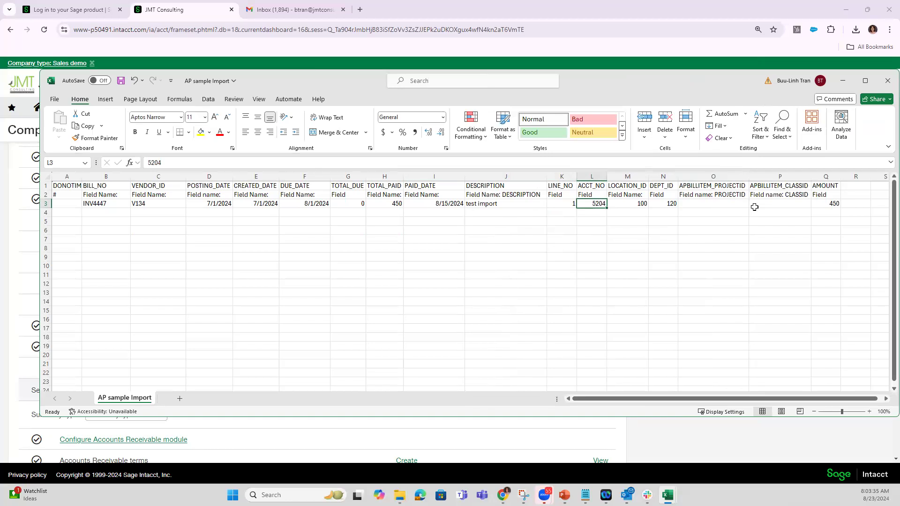
pyautogui.moveTo(630, 186); pyautogui.dragTo(773, 192)
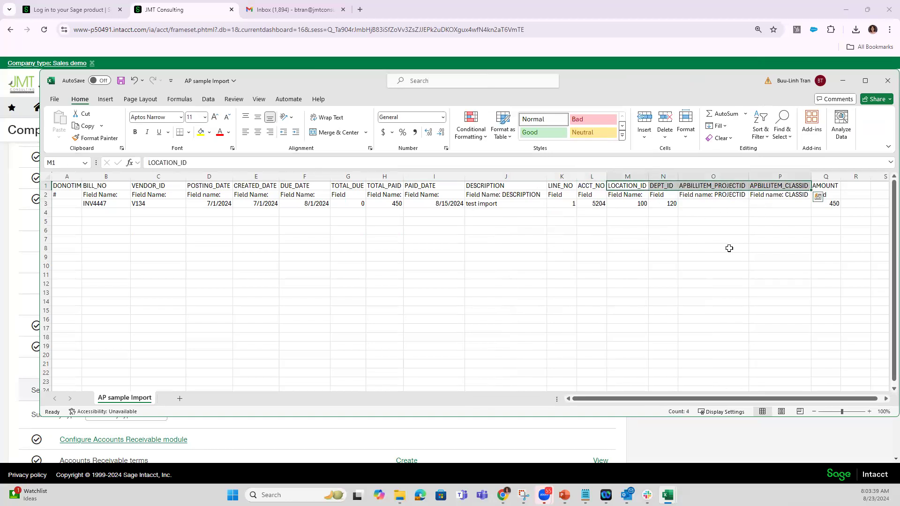
pyautogui.click(630, 201)
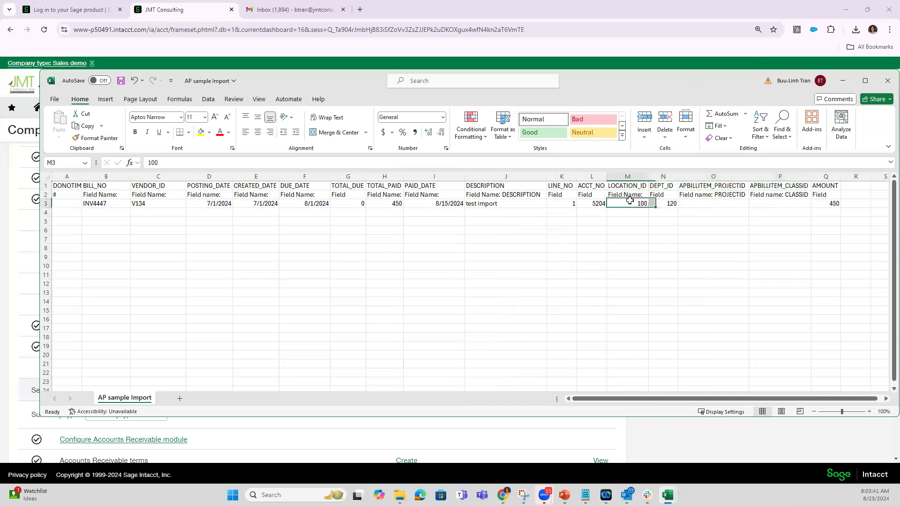
pyautogui.click(674, 203)
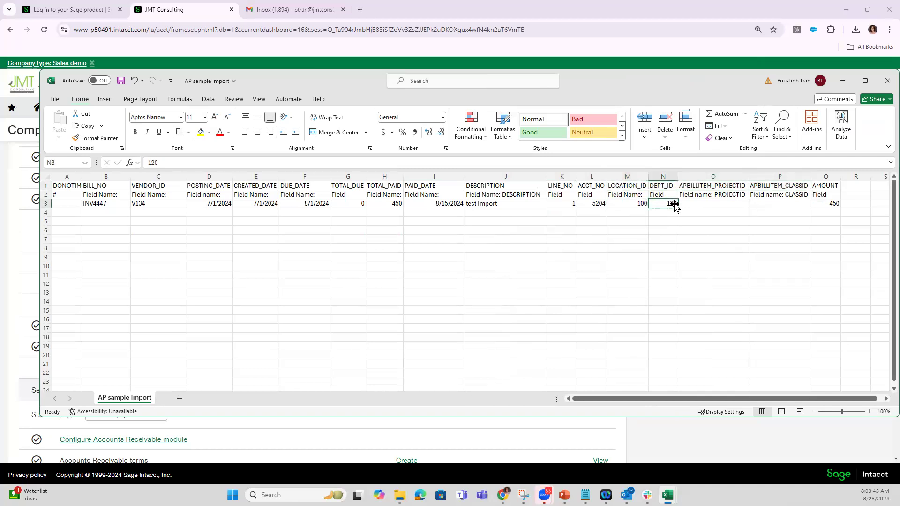
pyautogui.click(734, 204)
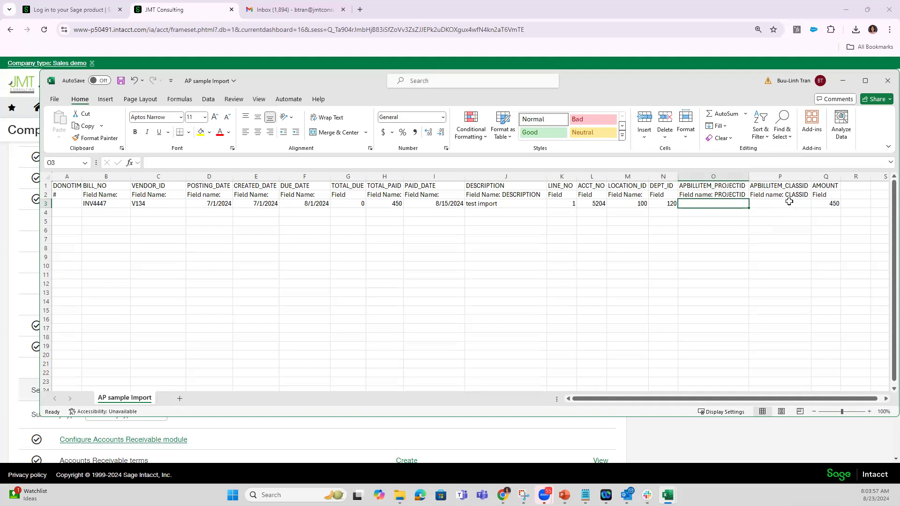
pyautogui.click(835, 201)
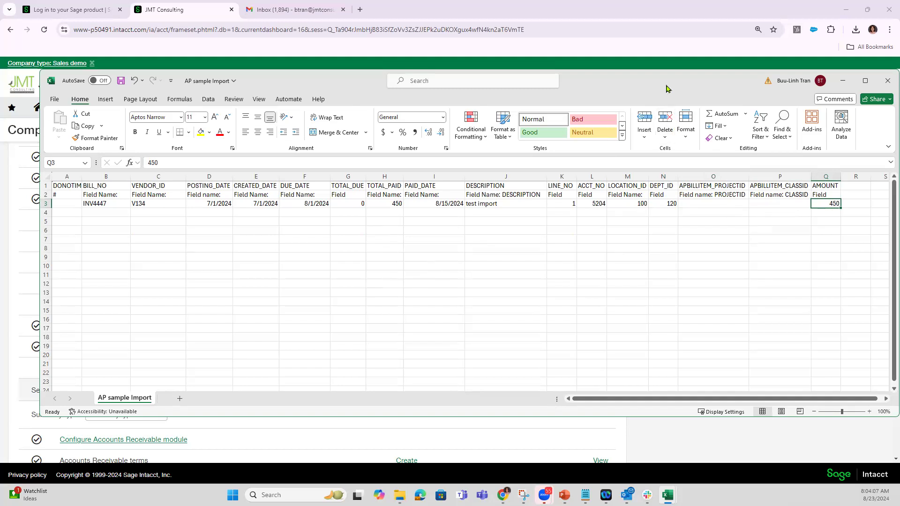
pyautogui.moveTo(668, 88); pyautogui.dragTo(651, 98)
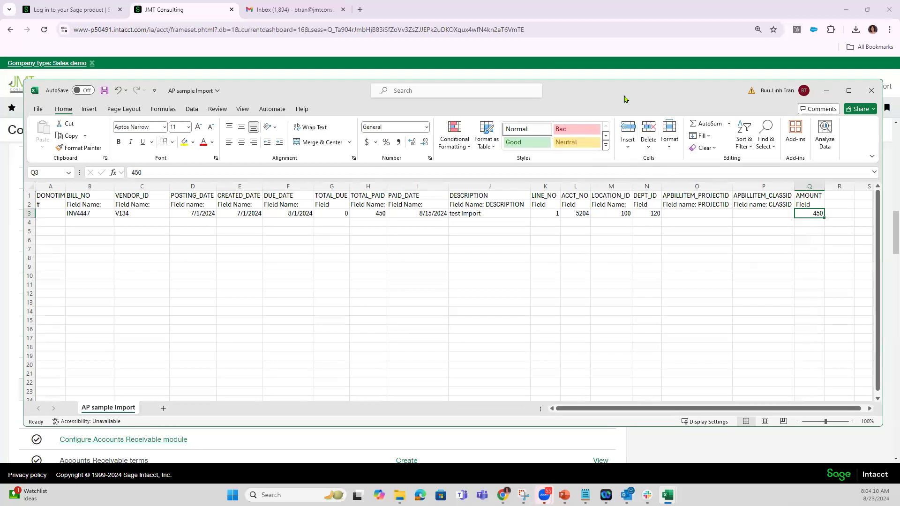
pyautogui.moveTo(623, 98); pyautogui.dragTo(507, 123)
pyautogui.click(753, 115)
pyautogui.click(485, 346)
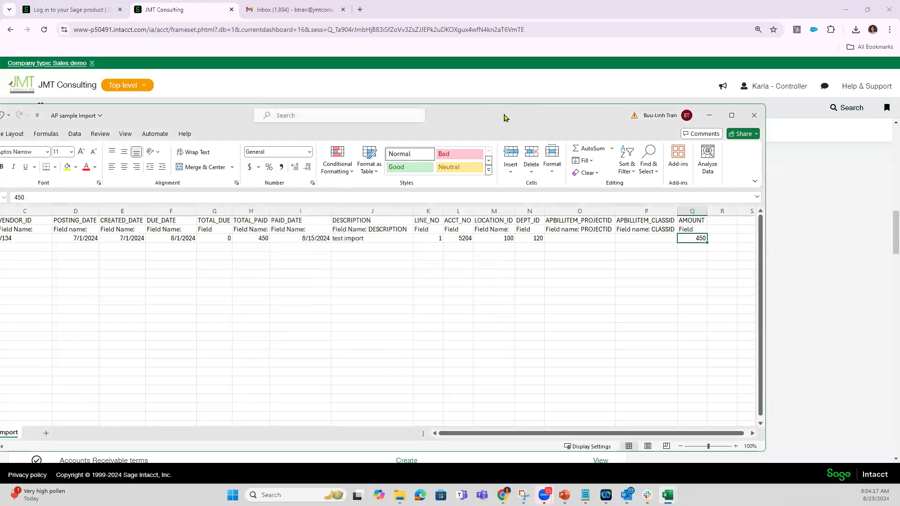
pyautogui.moveTo(503, 115); pyautogui.dragTo(646, 89)
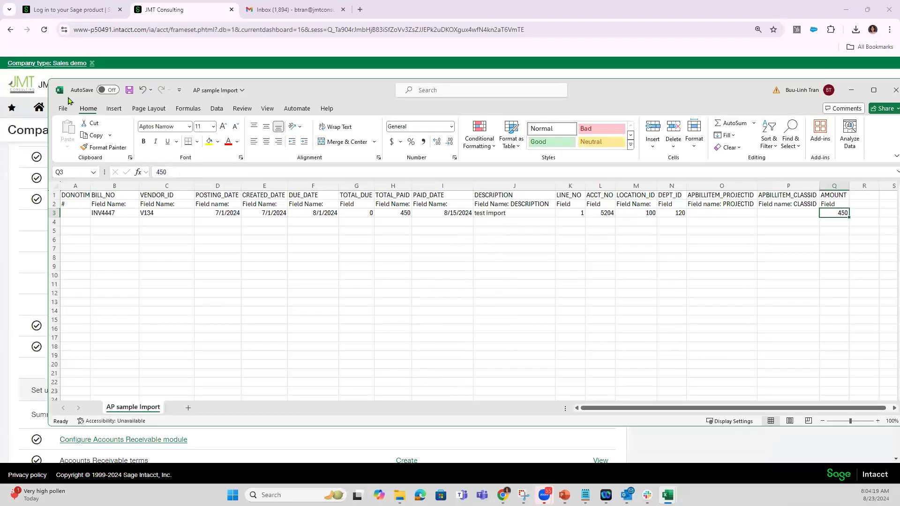
# Save the sheet as the CSV (Comma delimited) file AP sample Import in Design Folder, replacing the existing file, and close the workbook.
pyautogui.click(64, 109)
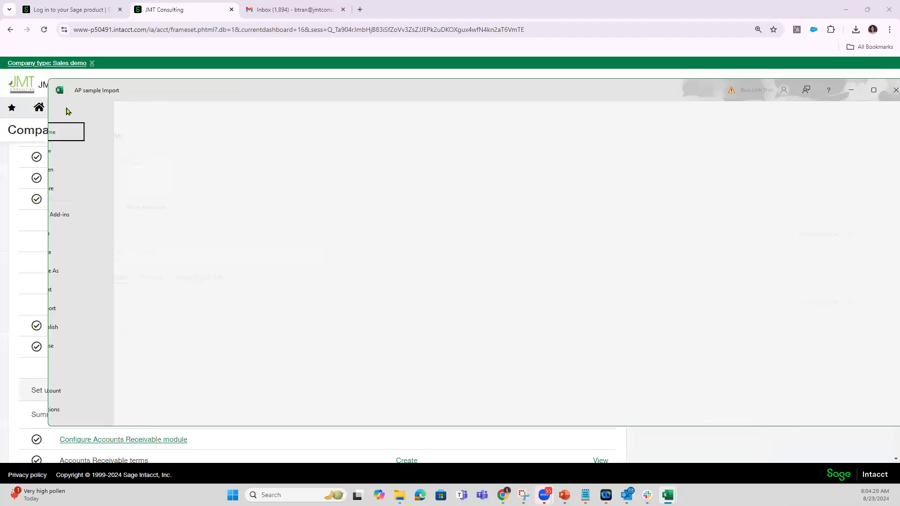
pyautogui.click(78, 271)
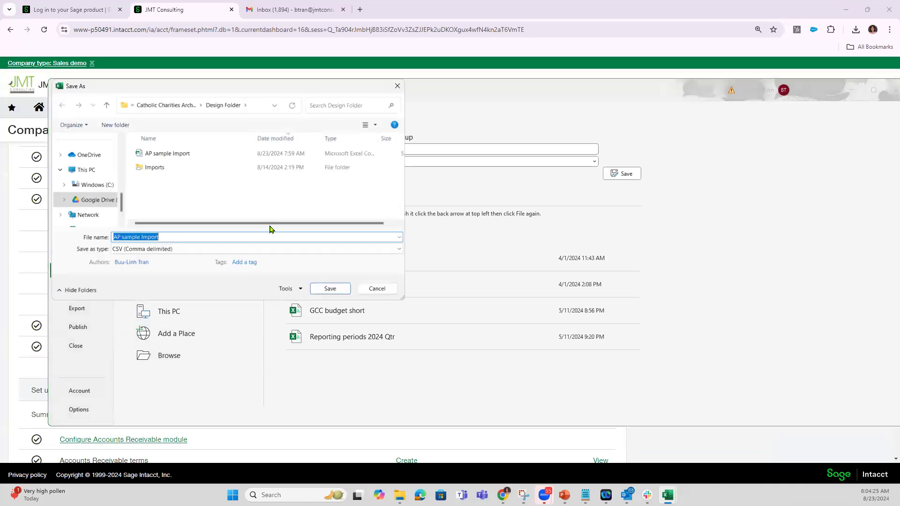
pyautogui.click(329, 288)
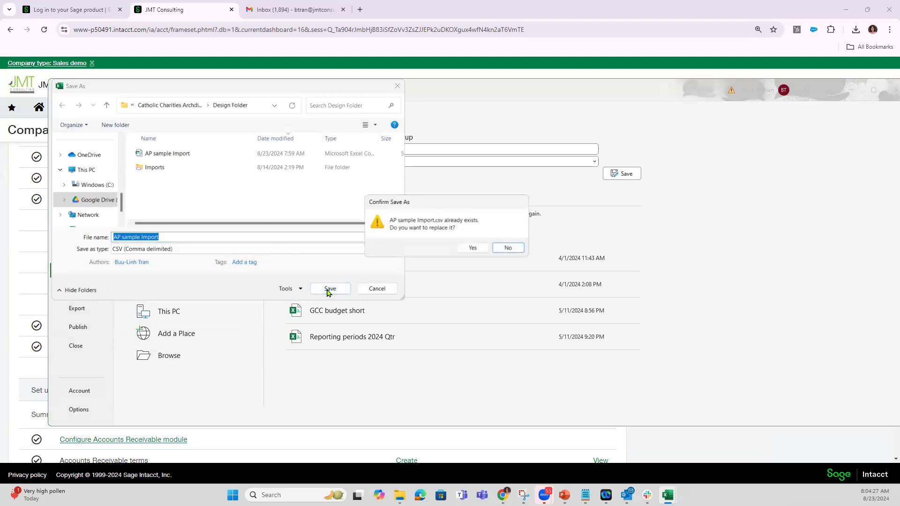
pyautogui.click(472, 248)
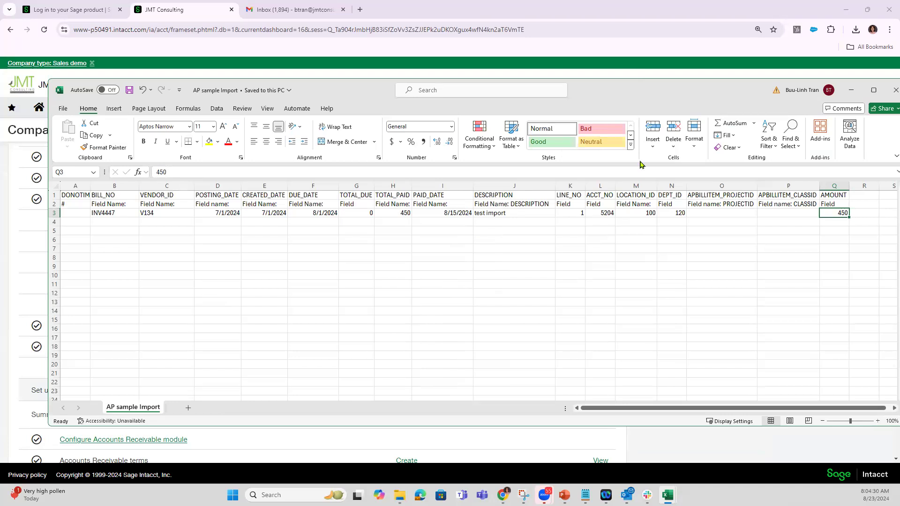
pyautogui.moveTo(625, 98); pyautogui.dragTo(401, 150)
pyautogui.click(667, 142)
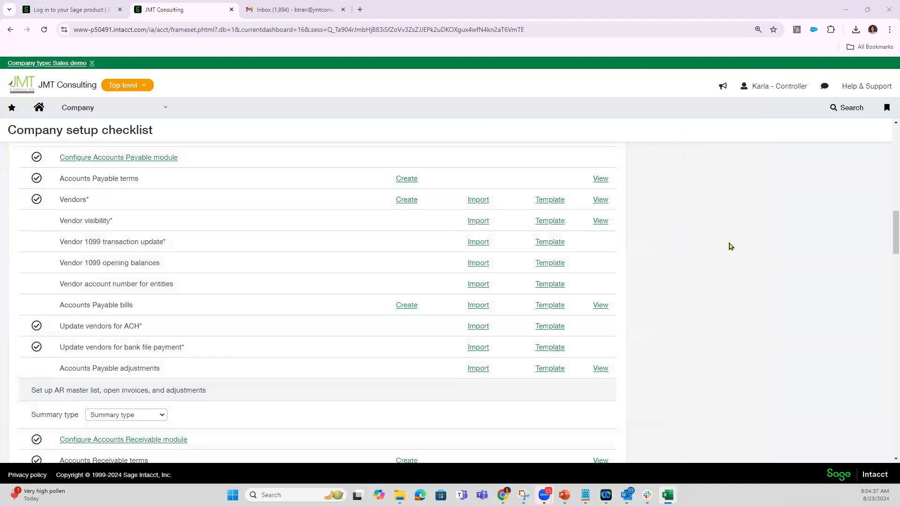
# Close the checklist's bills import dialog and open the Accounts Payable bills import from the Bills list instead.
pyautogui.click(478, 306)
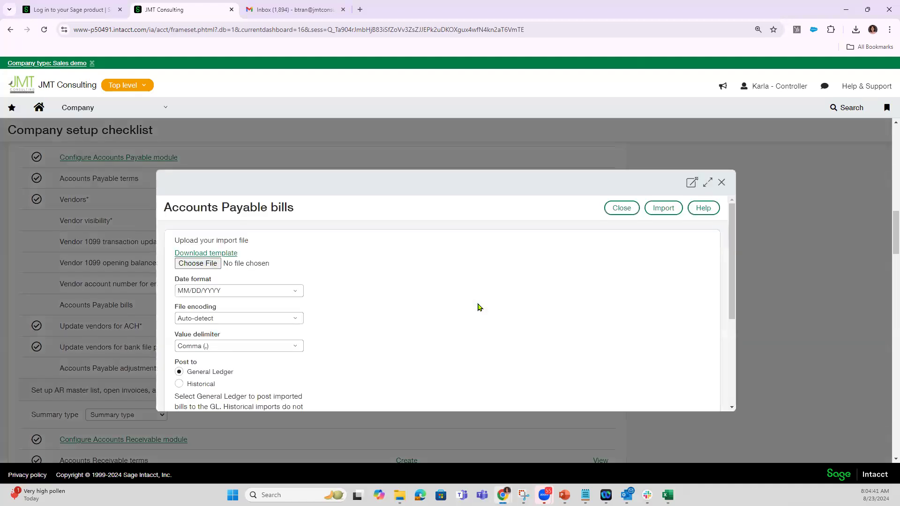
pyautogui.click(721, 183)
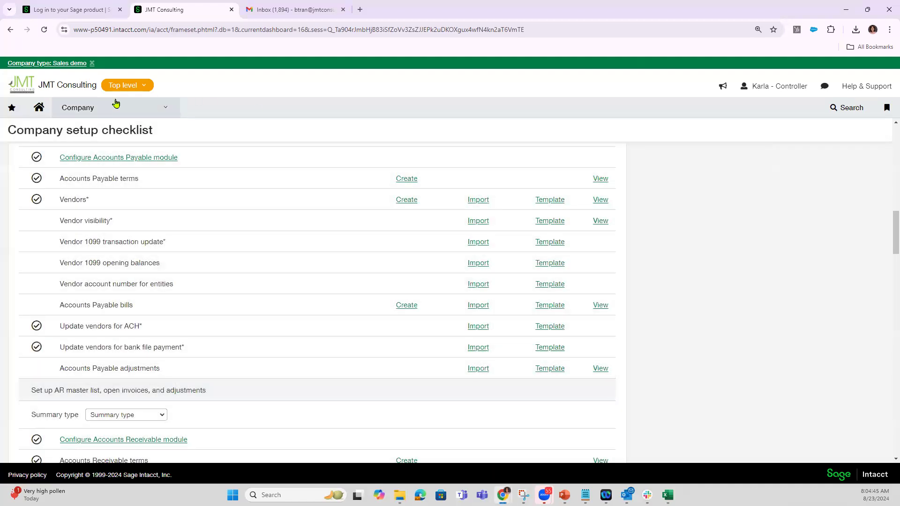
pyautogui.click(115, 107)
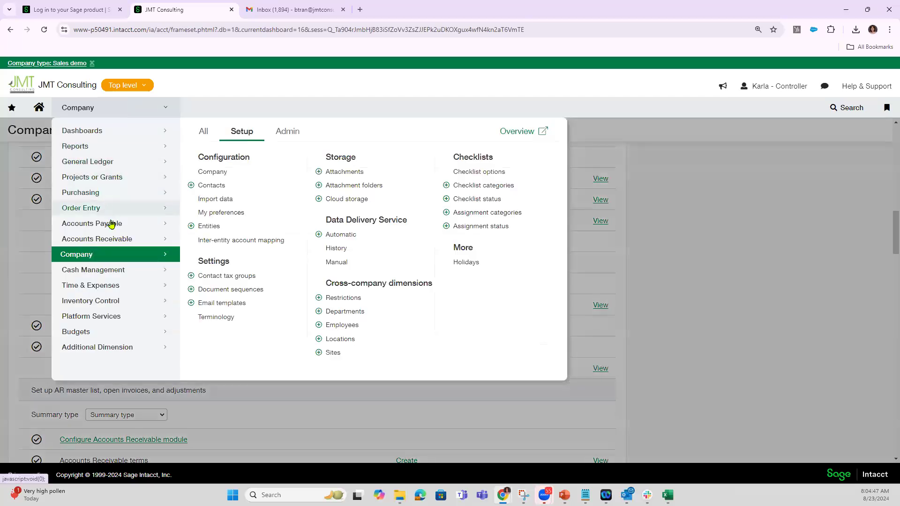
pyautogui.moveTo(133, 223)
pyautogui.click(211, 195)
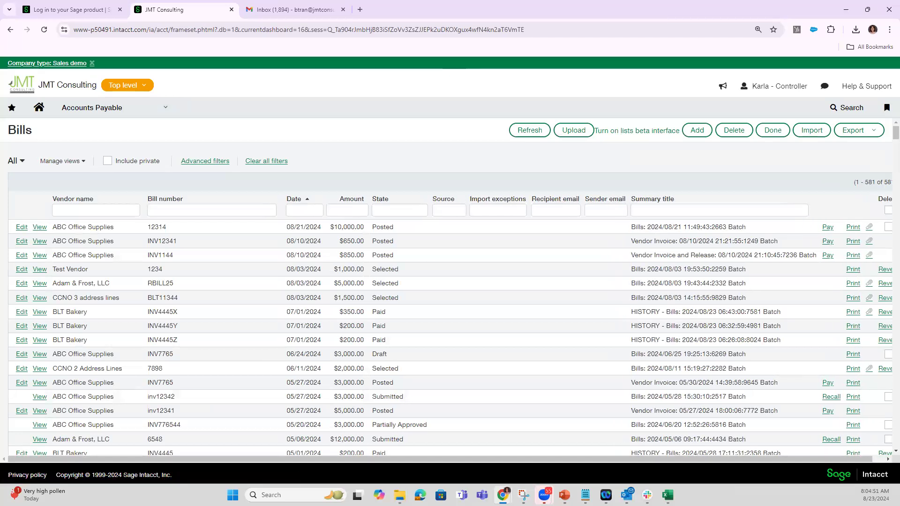
pyautogui.click(809, 131)
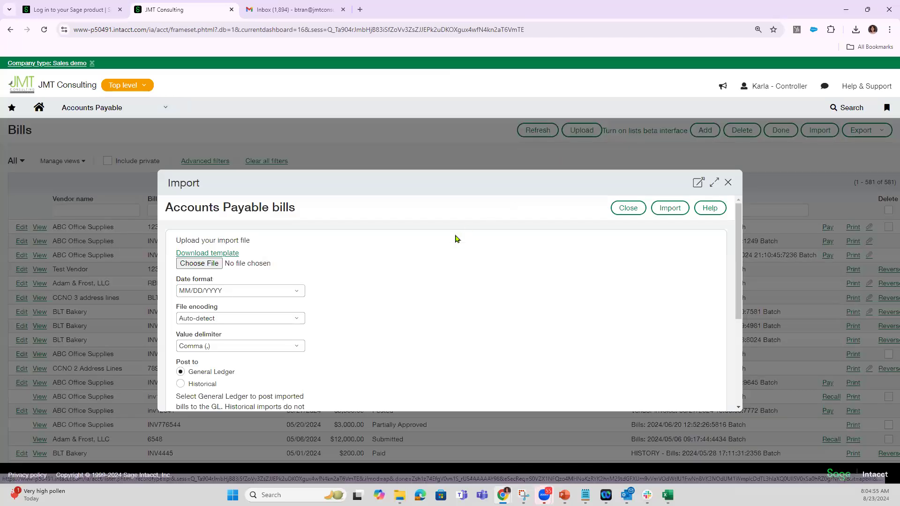
# Choose AP sample Import.csv from Design Folder as the bills import file.
pyautogui.click(197, 263)
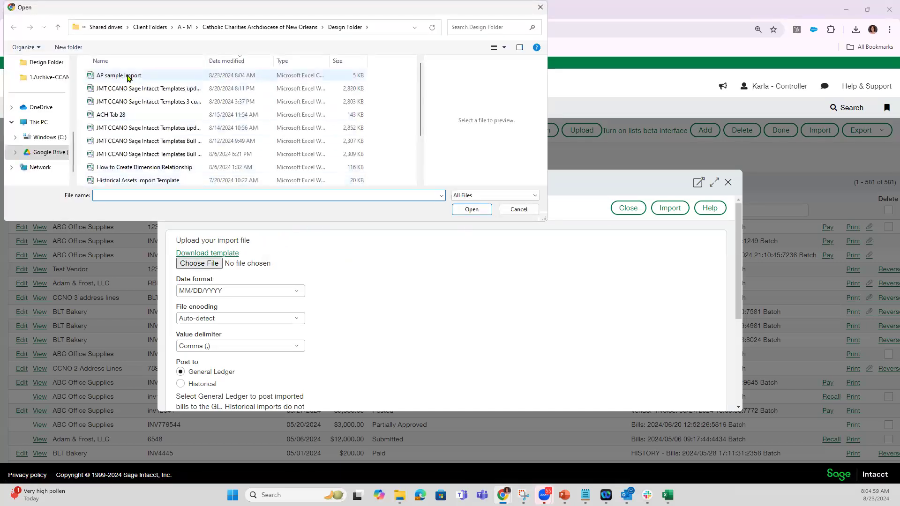
pyautogui.click(125, 76)
pyautogui.click(473, 211)
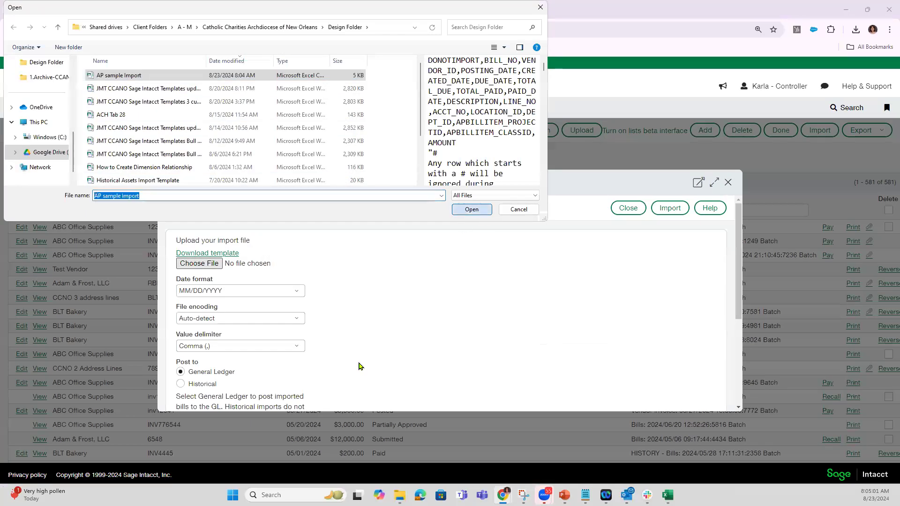
# Set the imported bills to post as Historical, run the import and return to the Bills list.
pyautogui.scroll(-2, 431, 328)
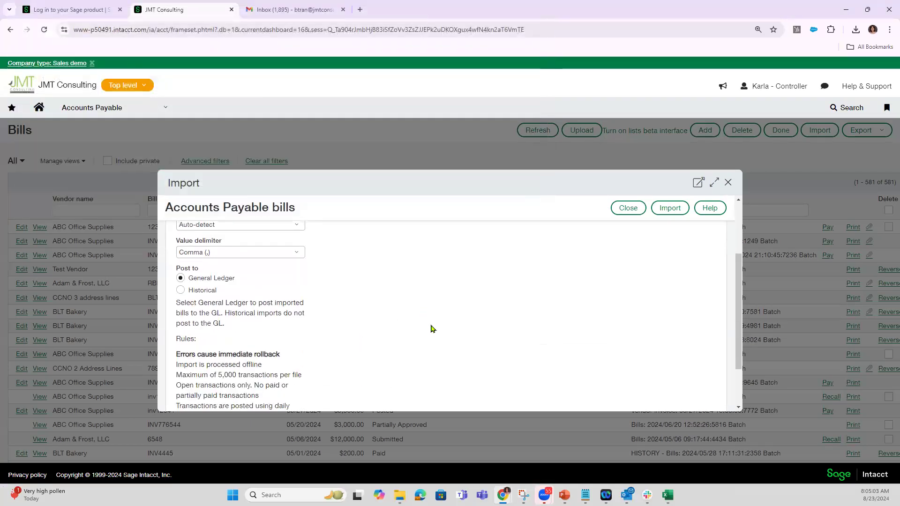
pyautogui.scroll(1, 431, 329)
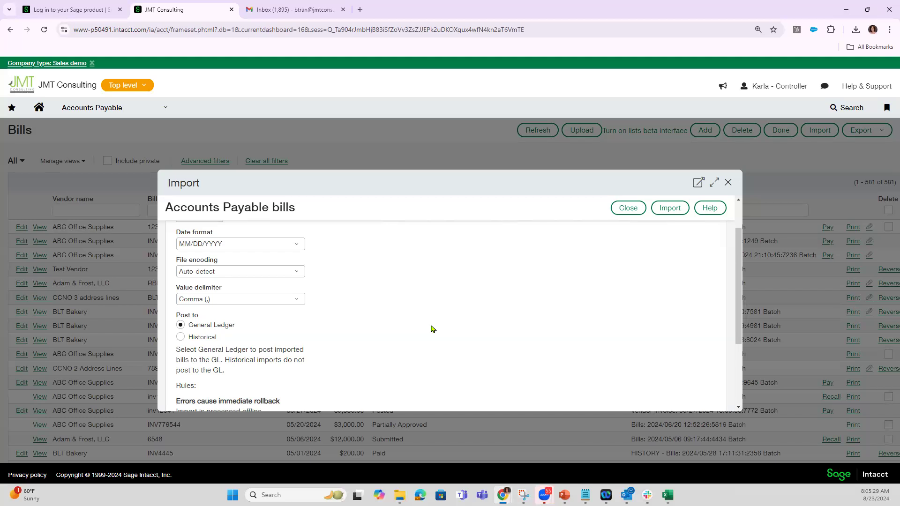
pyautogui.click(192, 338)
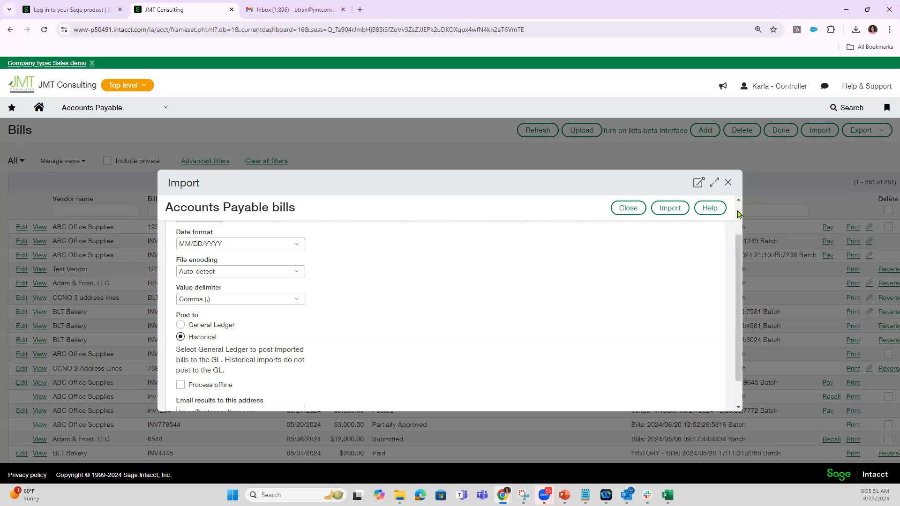
pyautogui.scroll(1, 737, 214)
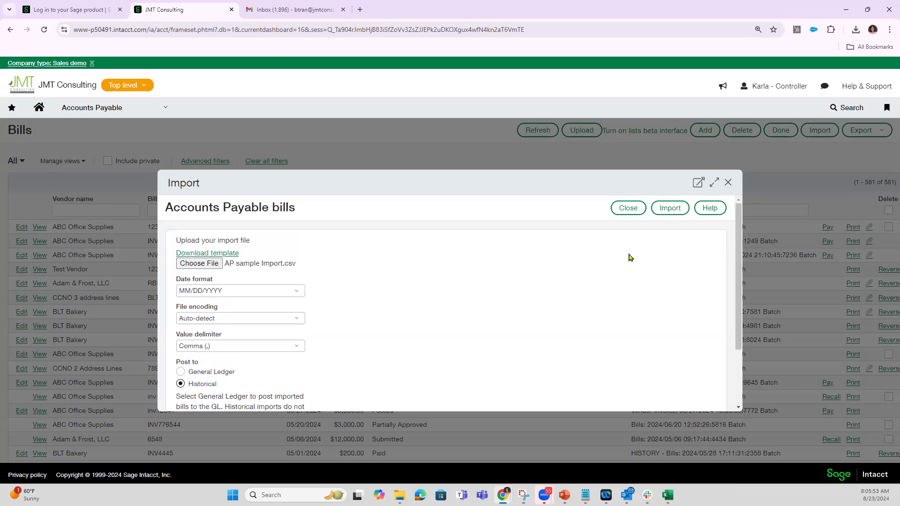
pyautogui.click(670, 208)
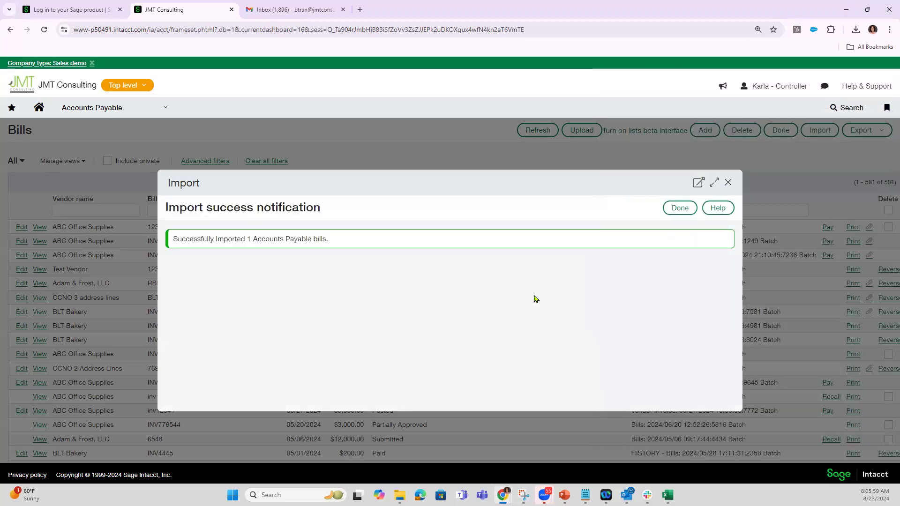
pyautogui.click(679, 207)
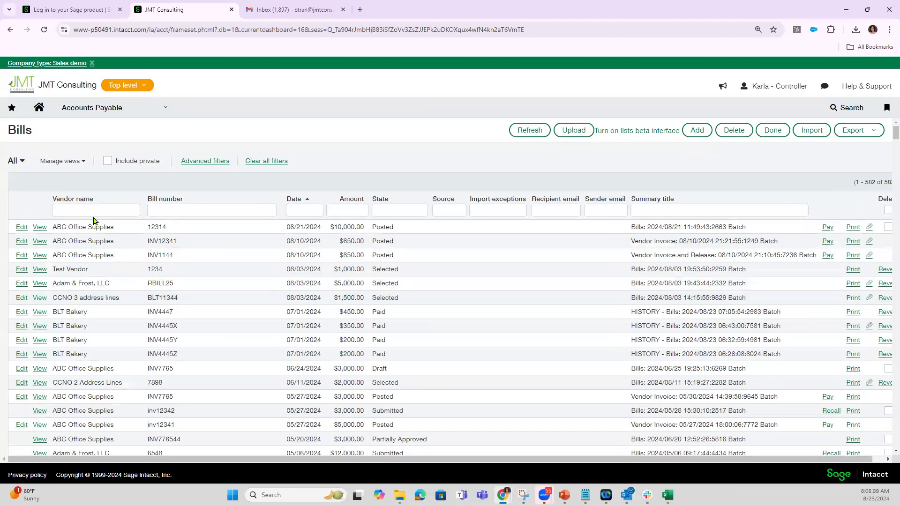
# Filter the Bills list by vendor name blt and open BLT Bakery's bill INV4447 for editing.
pyautogui.click(95, 210)
pyautogui.write('blt')
pyautogui.press('Return')
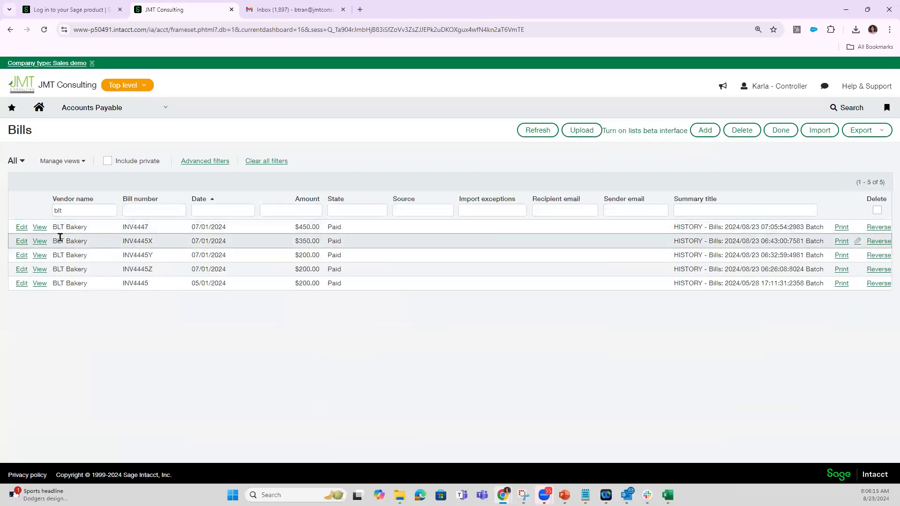
pyautogui.click(21, 228)
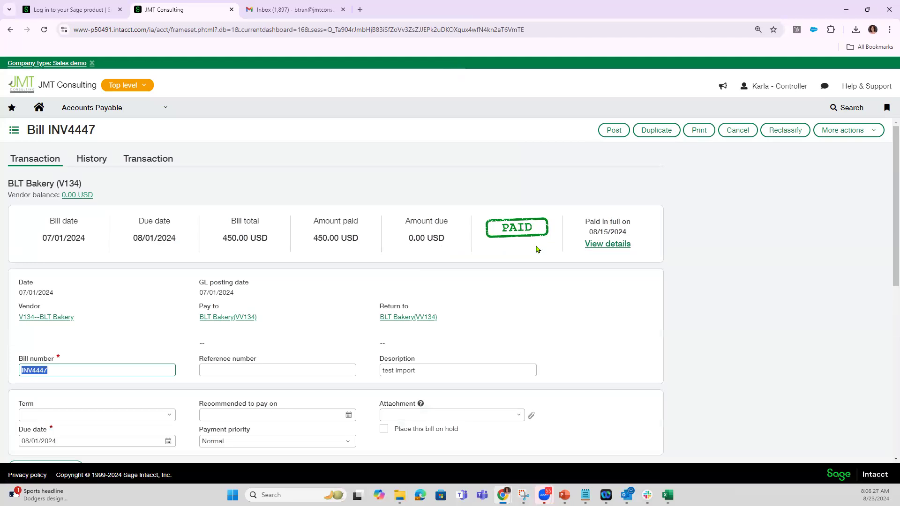
# Examine the payment details of bill INV4447 in the Bills register, and its header and entry line.
pyautogui.click(603, 244)
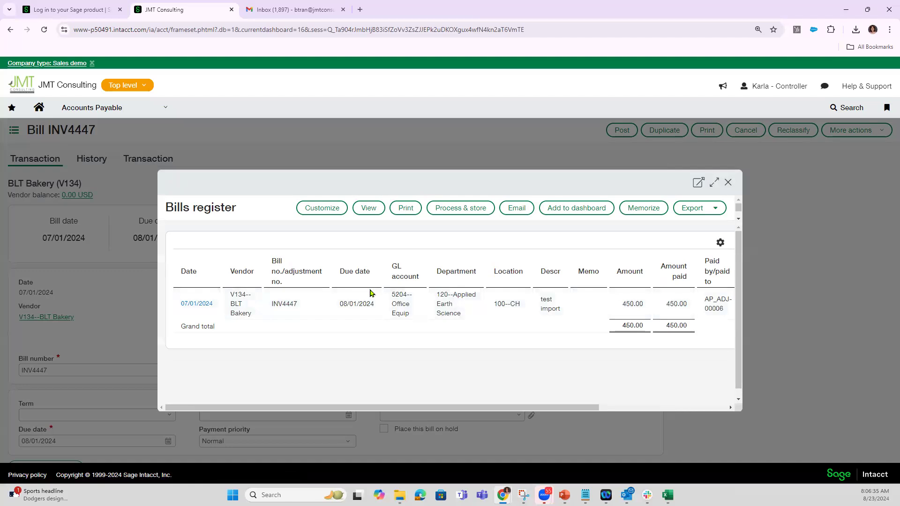
pyautogui.moveTo(567, 403); pyautogui.dragTo(745, 413)
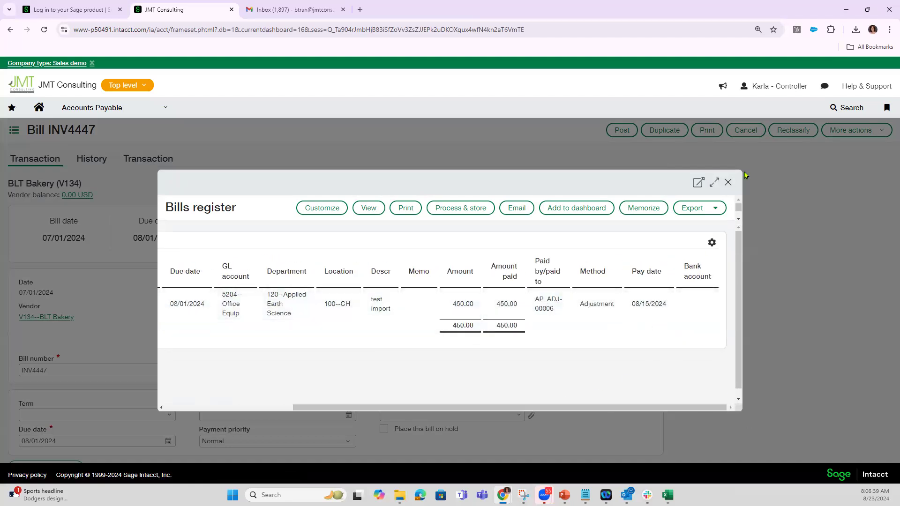
pyautogui.click(728, 183)
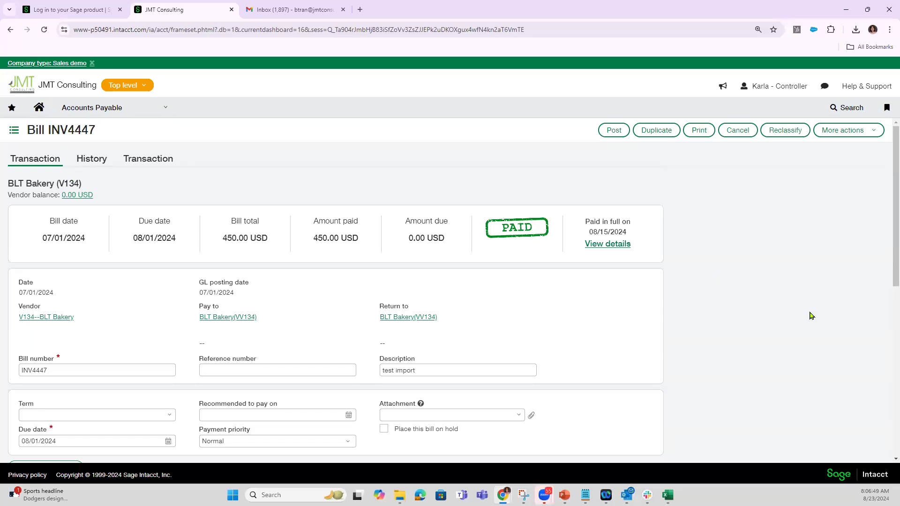
pyautogui.scroll(-1, 800, 337)
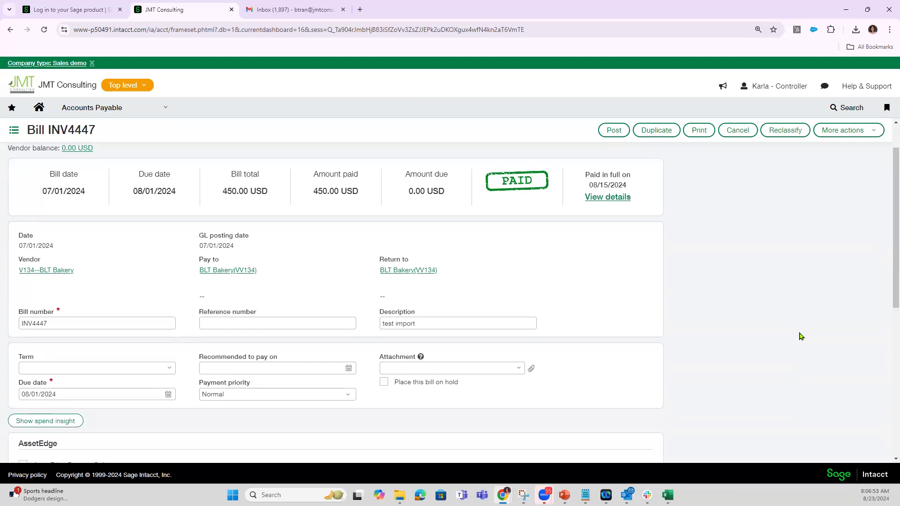
pyautogui.scroll(-4, 750, 294)
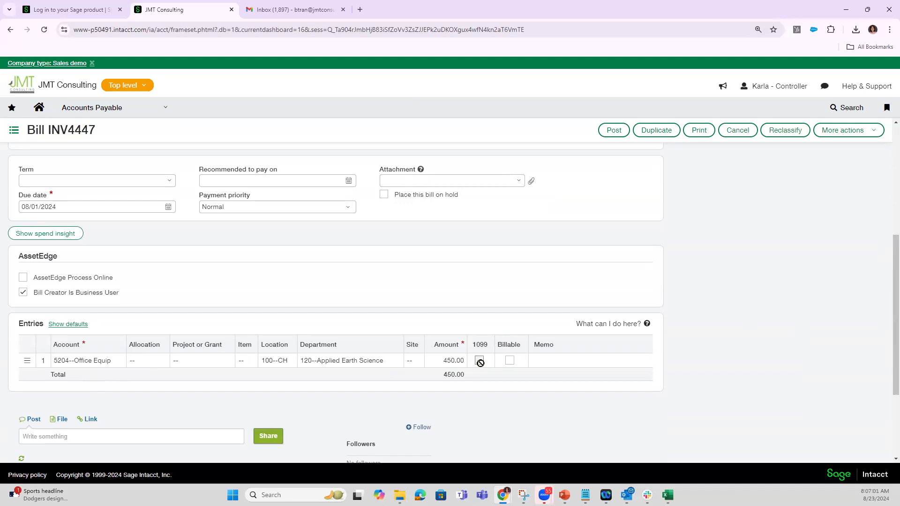
# Attach verizon bill.pdf to bill INV4447, checking its preview, and post the bill.
pyautogui.scroll(3, 480, 363)
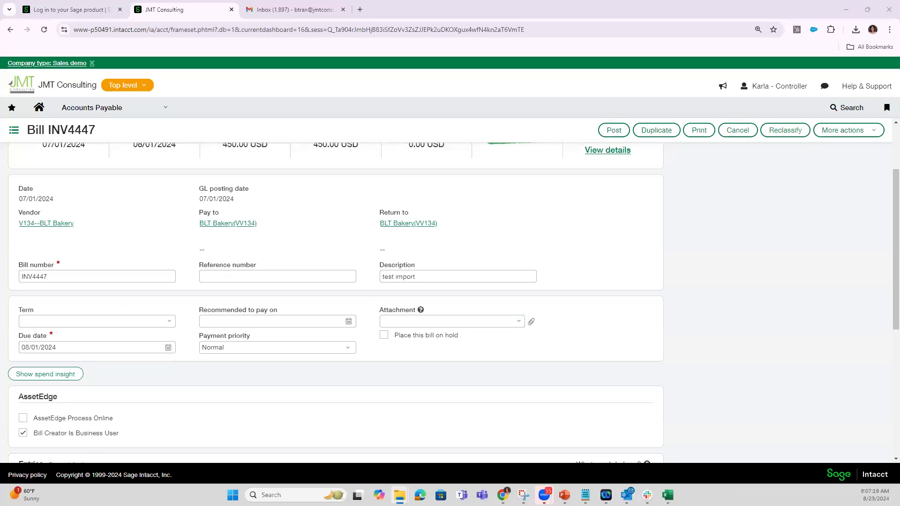
pyautogui.moveTo(247, 300); pyautogui.dragTo(422, 324)
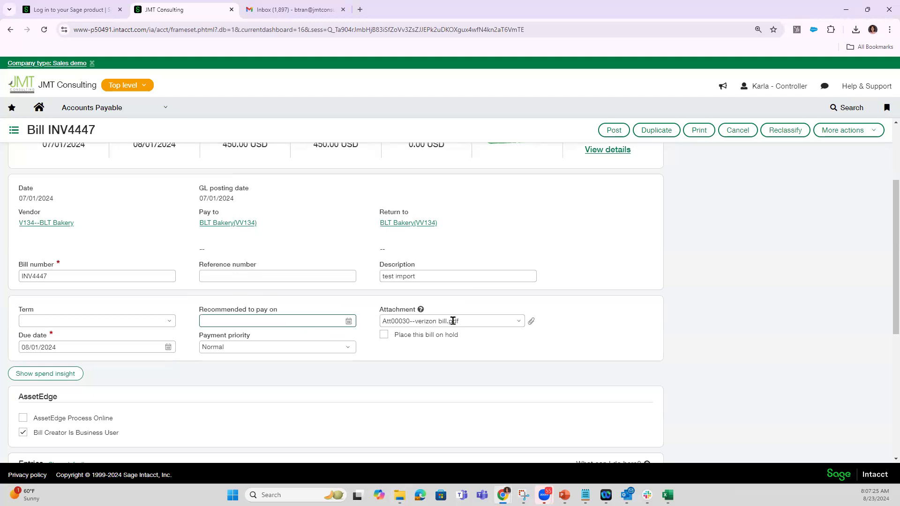
pyautogui.click(531, 321)
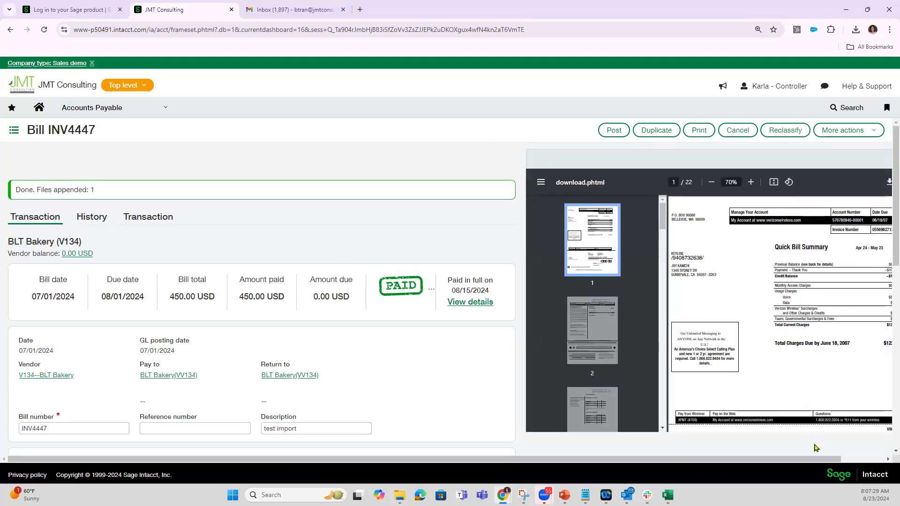
pyautogui.moveTo(820, 461); pyautogui.dragTo(863, 462)
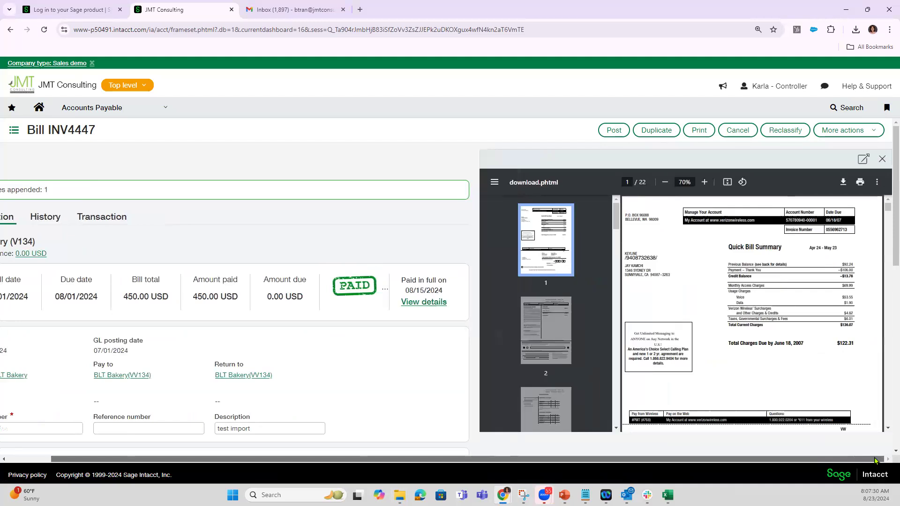
pyautogui.click(882, 159)
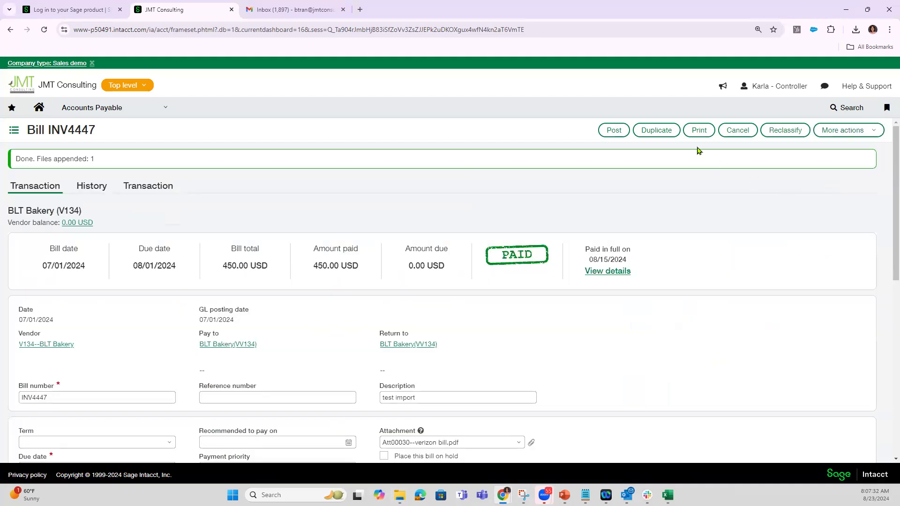
pyautogui.click(621, 134)
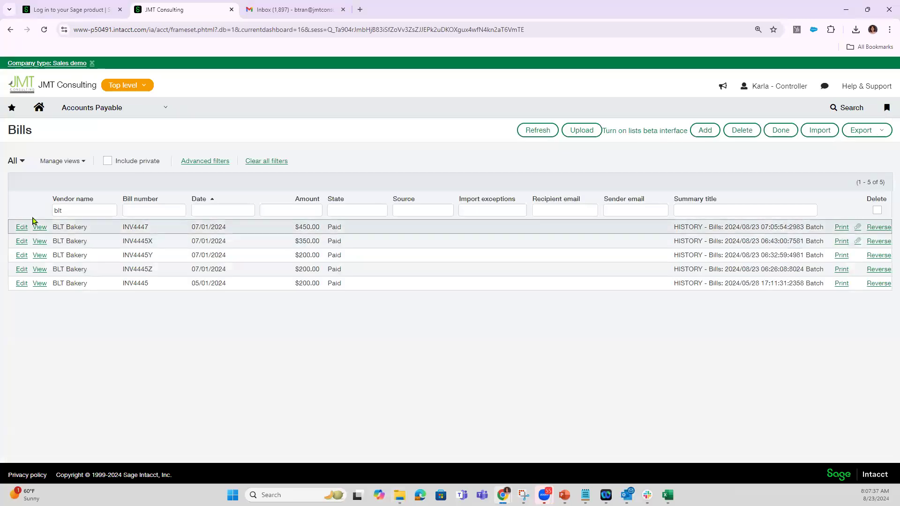
# View bill INV4447 with its attachment preview, close the preview and return to the Bills list.
pyautogui.click(39, 228)
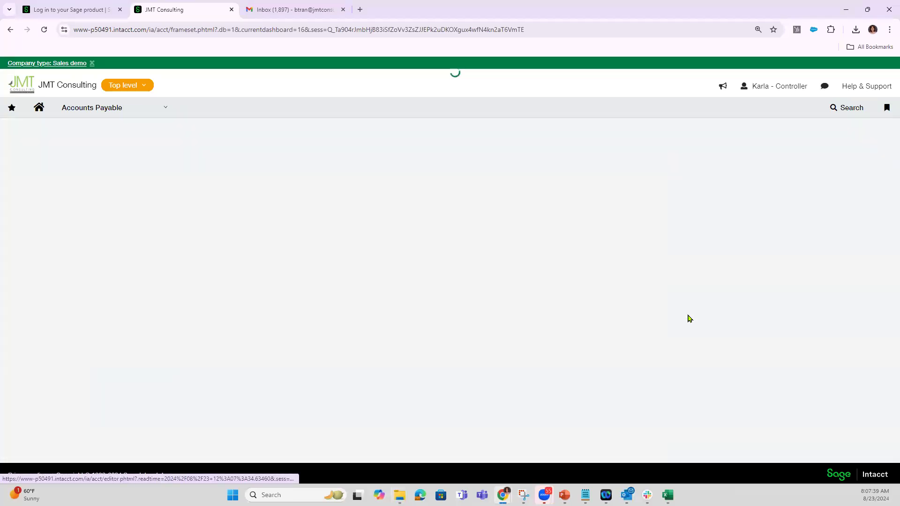
pyautogui.scroll(-3, 586, 295)
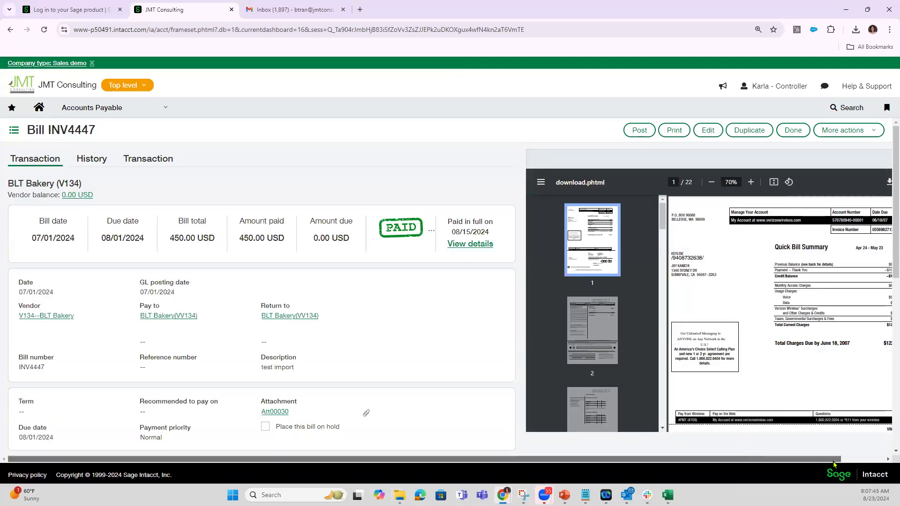
pyautogui.moveTo(816, 463); pyautogui.dragTo(860, 461)
pyautogui.click(879, 159)
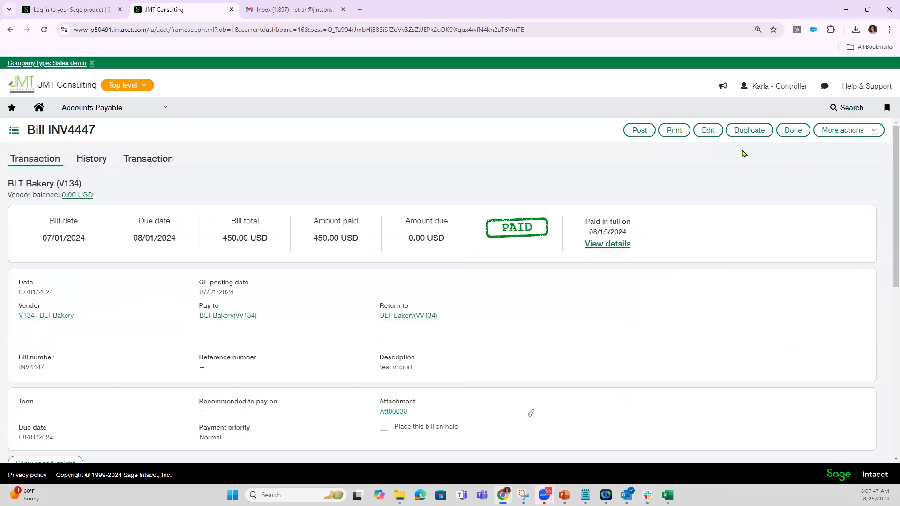
pyautogui.click(792, 130)
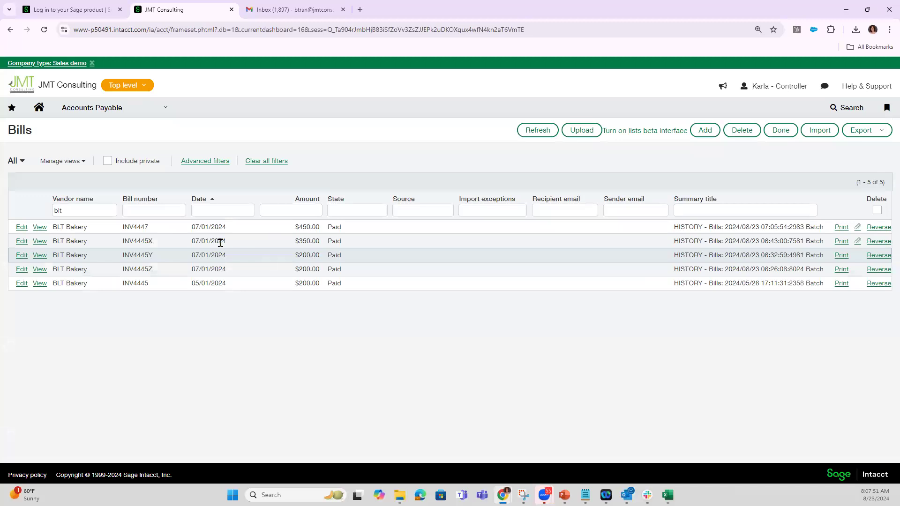
# Clear the vendor name filter to list the bills of all vendors.
pyautogui.click(74, 209)
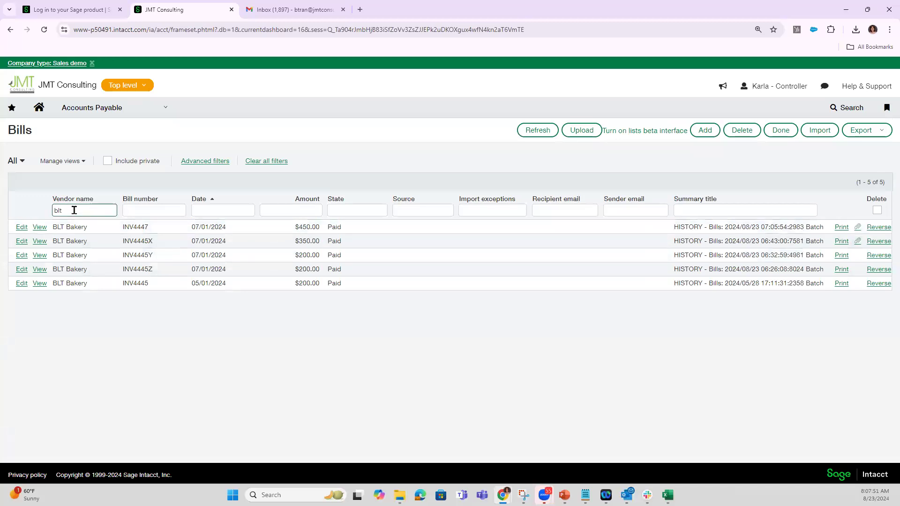
pyautogui.press('BackSpace')
pyautogui.press('BackSpace')
pyautogui.press('BackSpace')
pyautogui.press('Return')
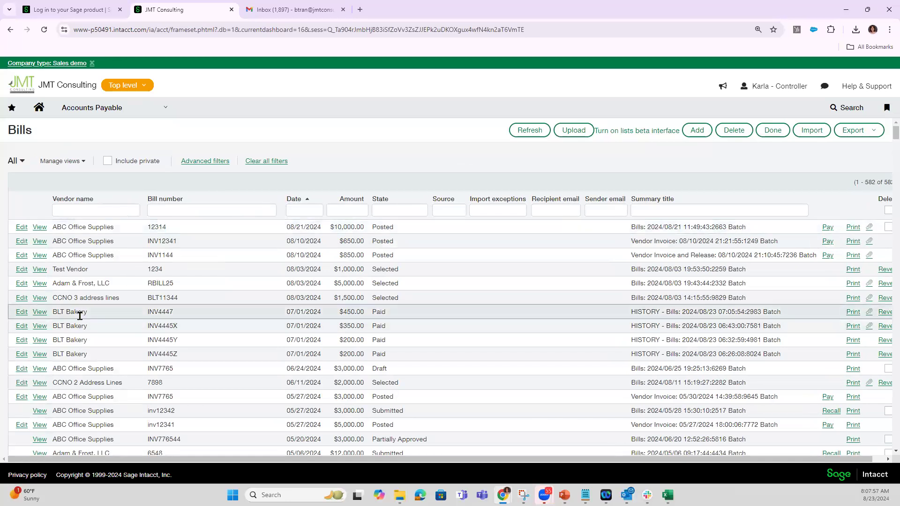
# View the General Ledger posting details of ABC Office Supplies' bill 12314 and return to the Bills list.
pyautogui.click(40, 228)
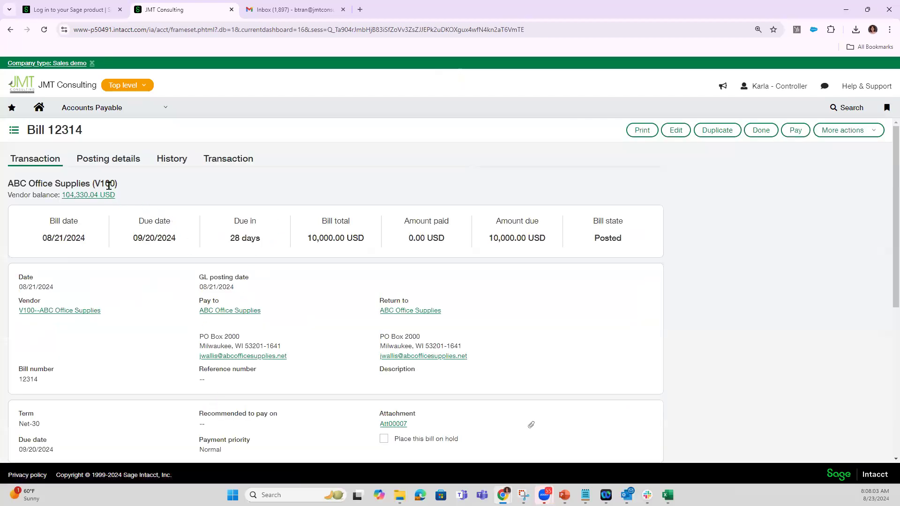
pyautogui.click(127, 160)
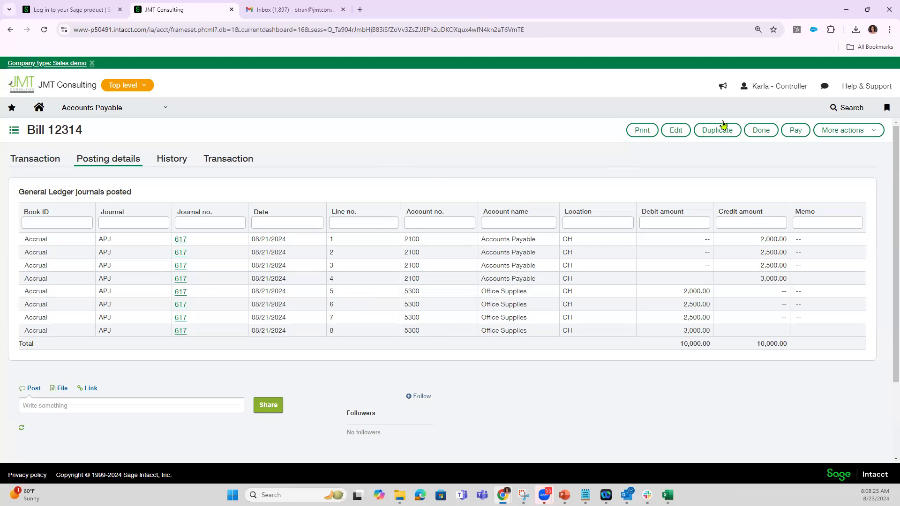
pyautogui.click(755, 135)
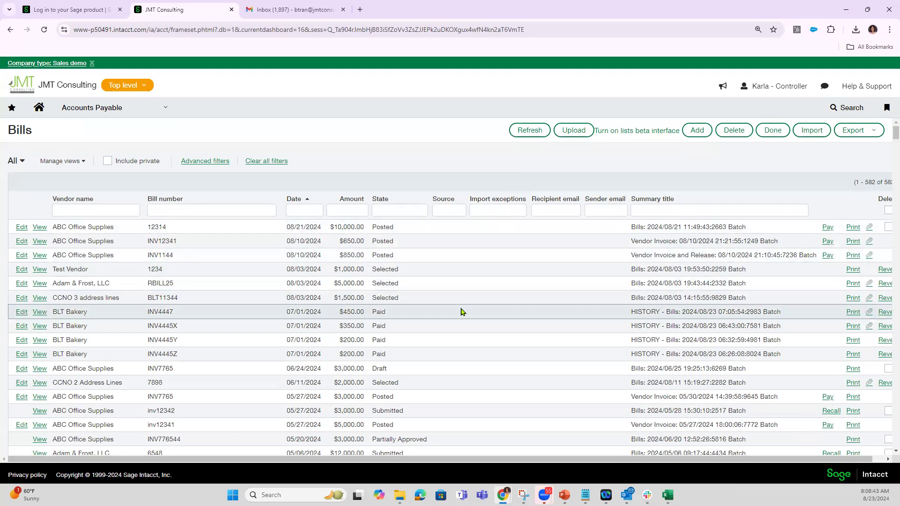
pyautogui.click(117, 108)
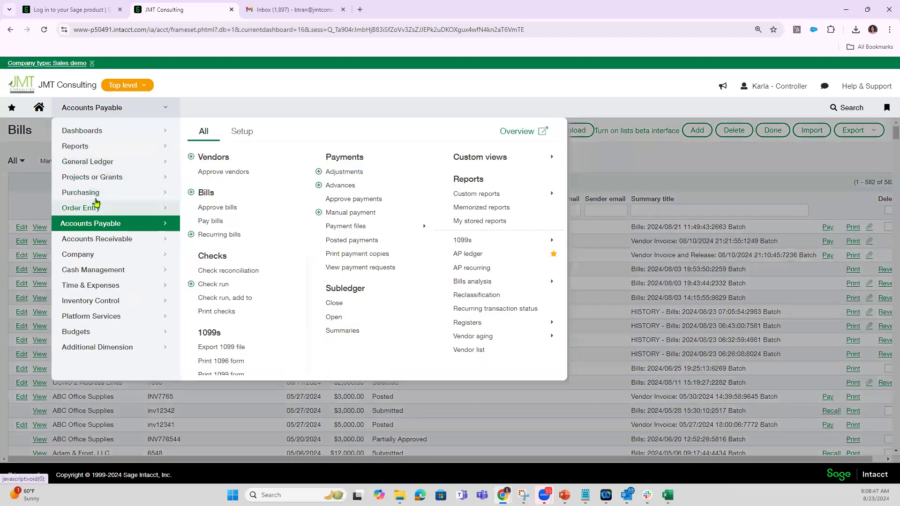
pyautogui.click(95, 258)
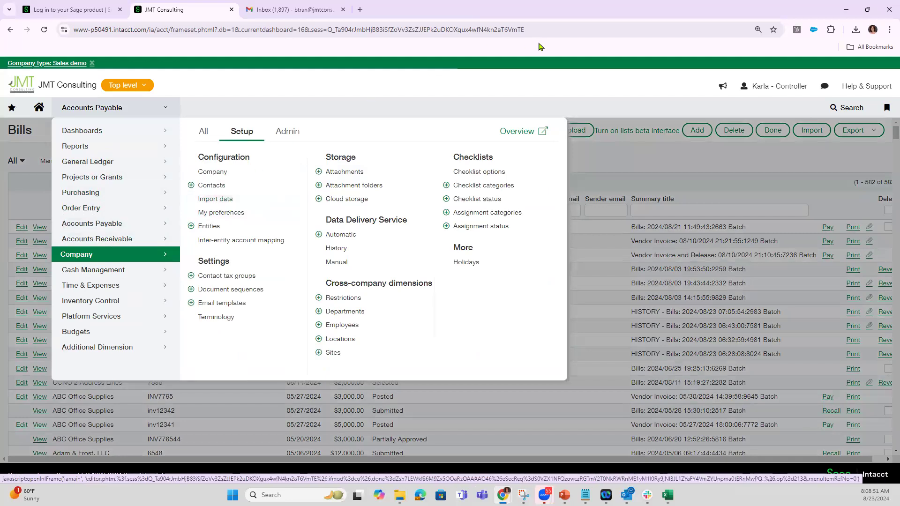
pyautogui.click(547, 87)
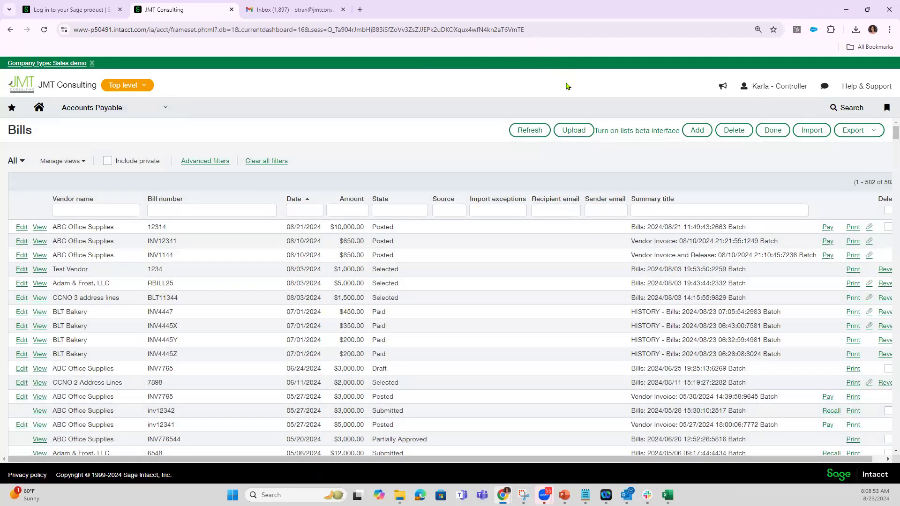